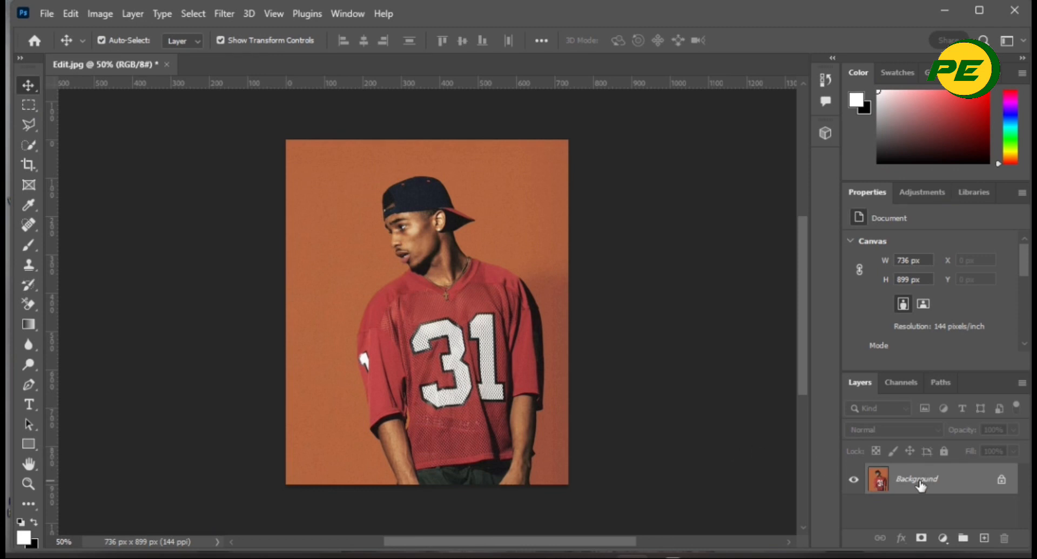
Duplicate the Background layer and convert the copy to a smart object.
key(ctrl+j)
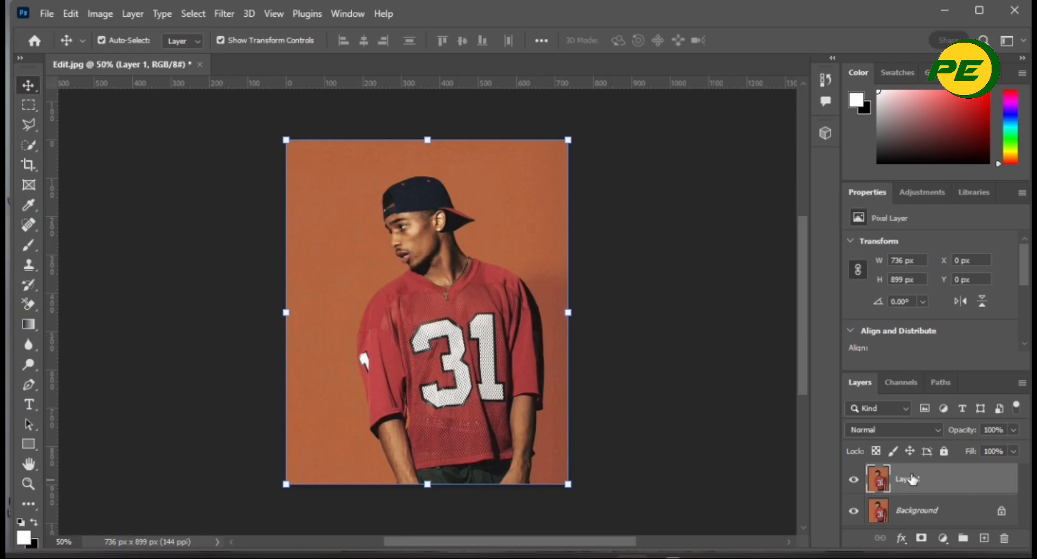
right_click(912, 480)
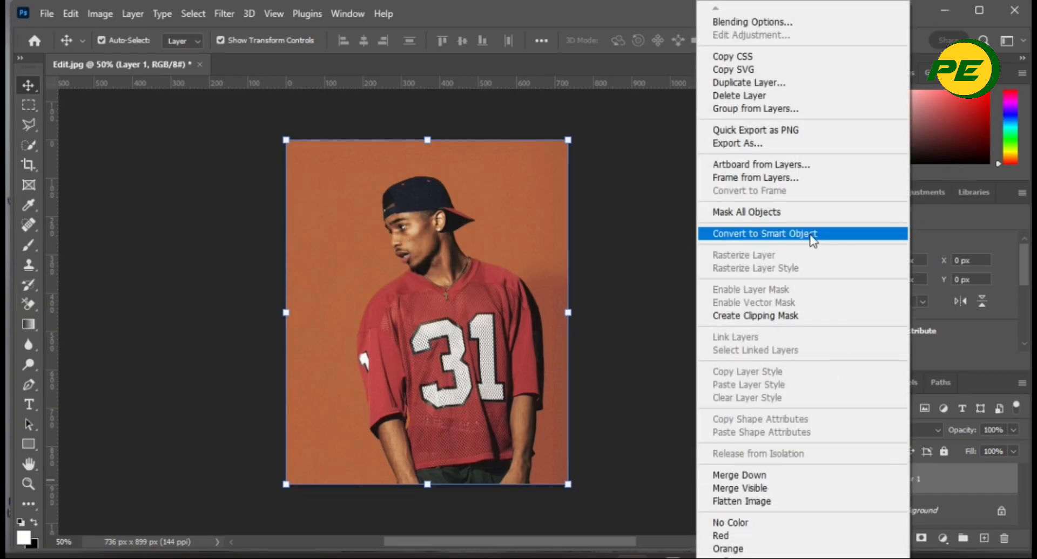
click(810, 235)
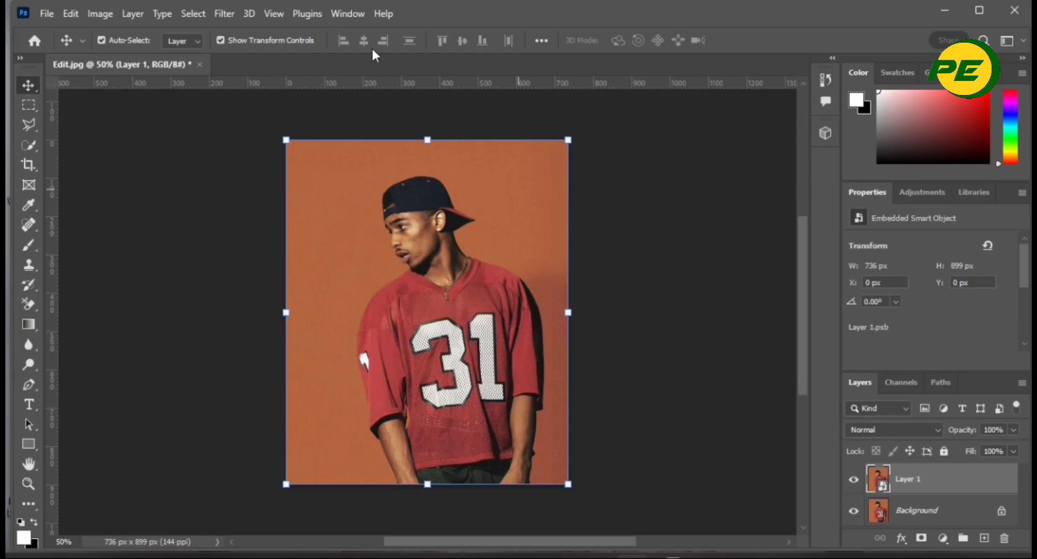
click(220, 15)
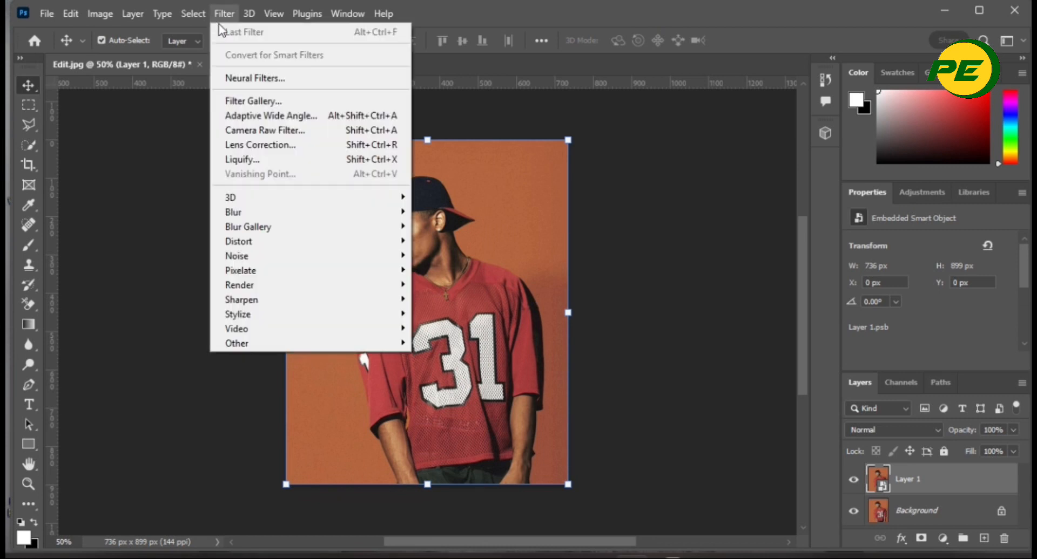
click(268, 134)
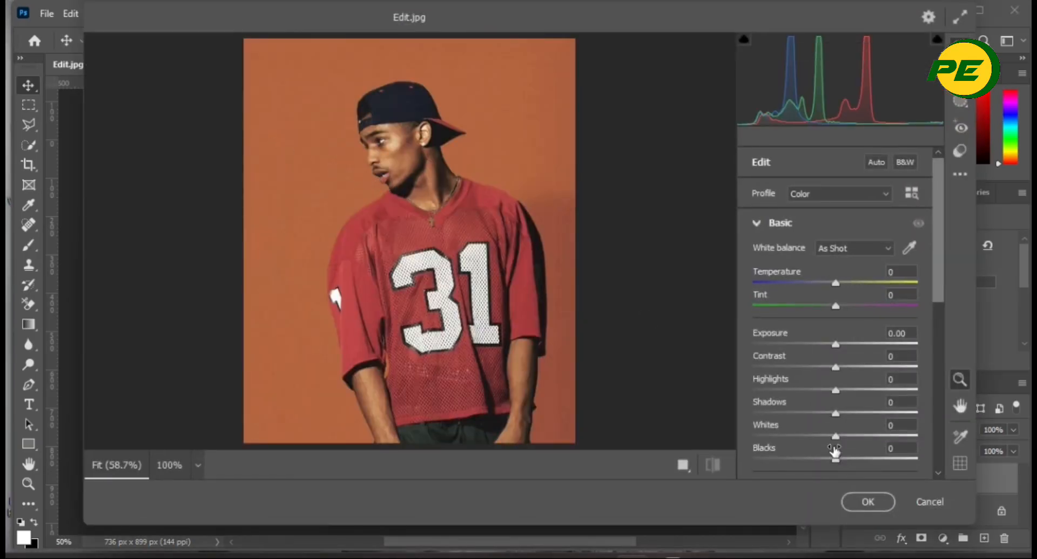
click(929, 502)
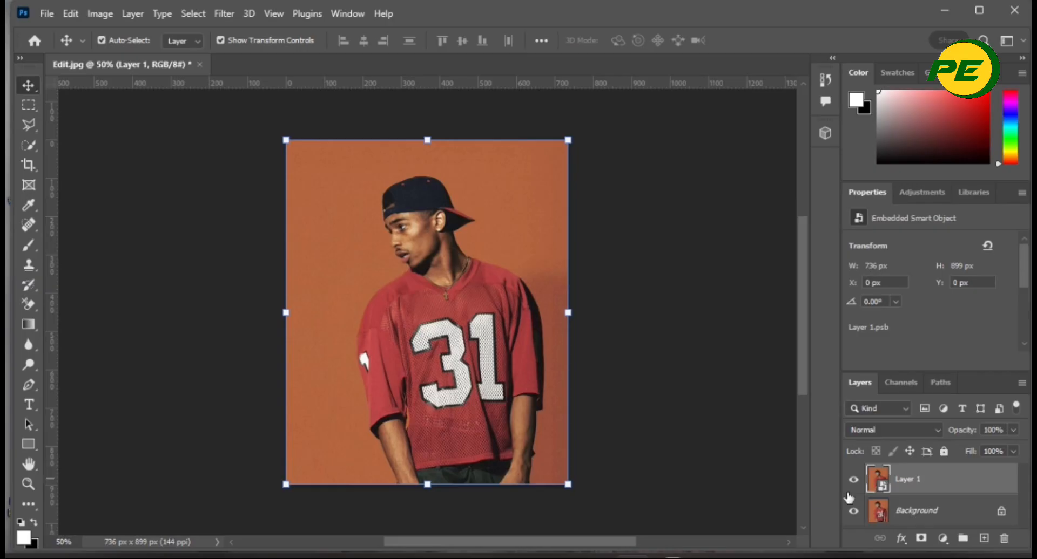
Open the Camera Raw Filter on the smart object layer and show its Basic adjustments.
key(ctrl+shift+a)
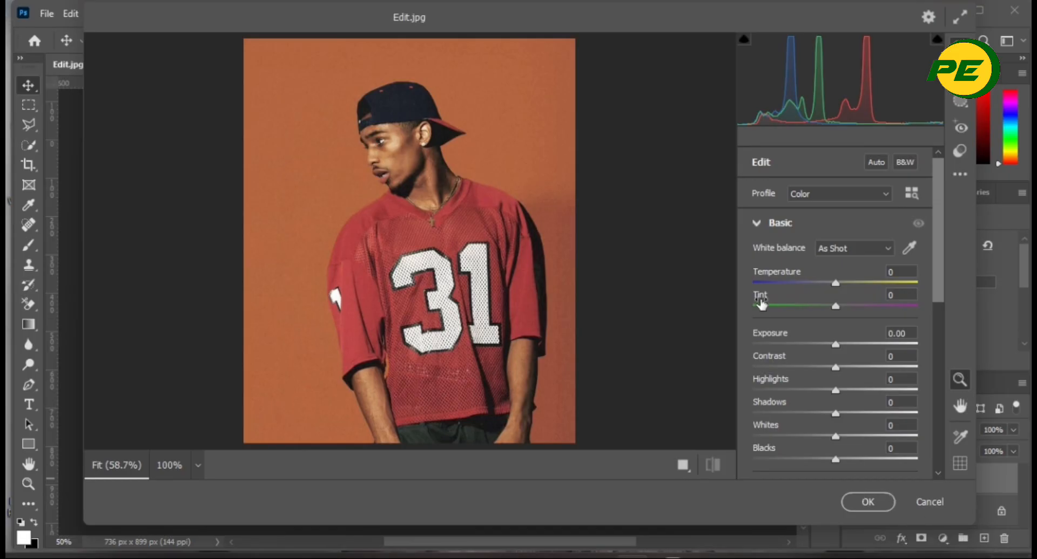
click(757, 223)
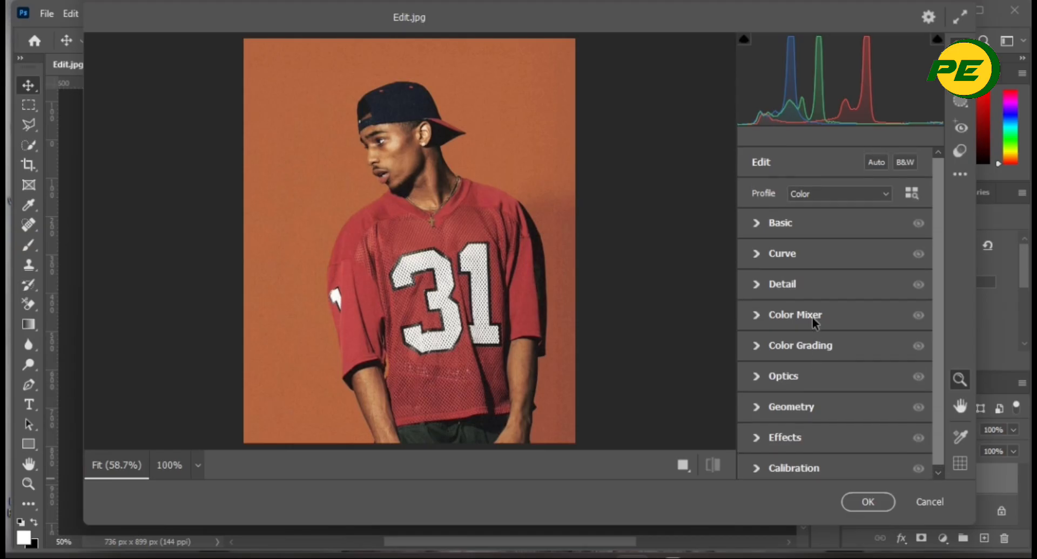
scroll(798, 196, down, 1)
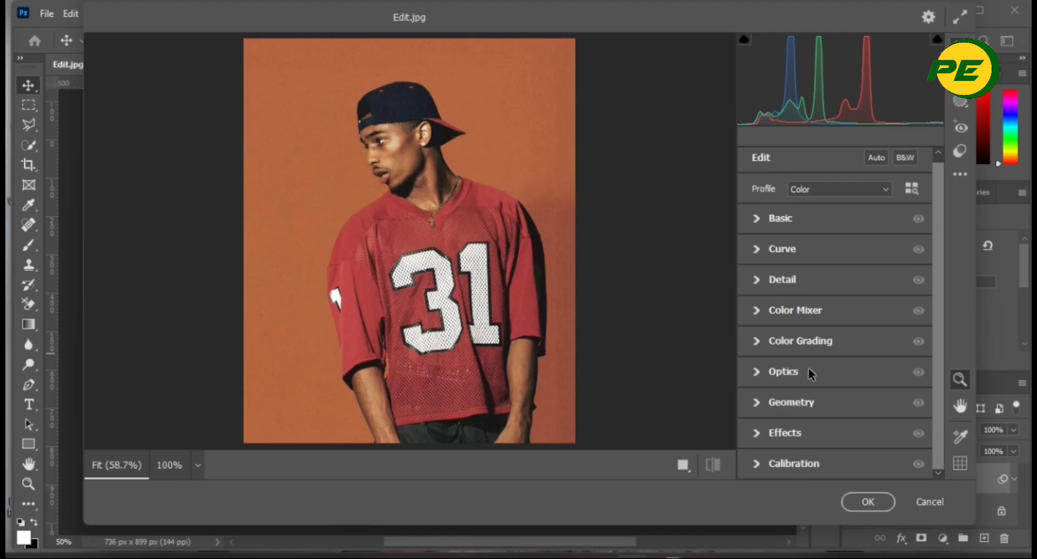
click(789, 222)
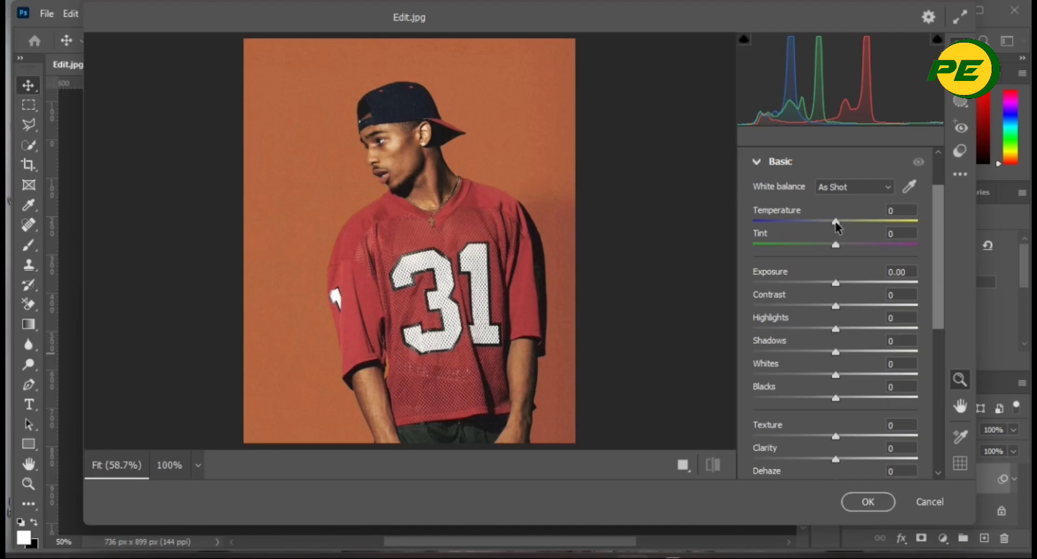
Try temperature -4, exposure +0.10, contrast +14, highlights +8 and shadows +4, and undo these adjustments.
mouse_move(836, 223)
mouse_down()
mouse_move(798, 223)
mouse_move(864, 222)
mouse_move(809, 224)
mouse_move(832, 223)
mouse_up()
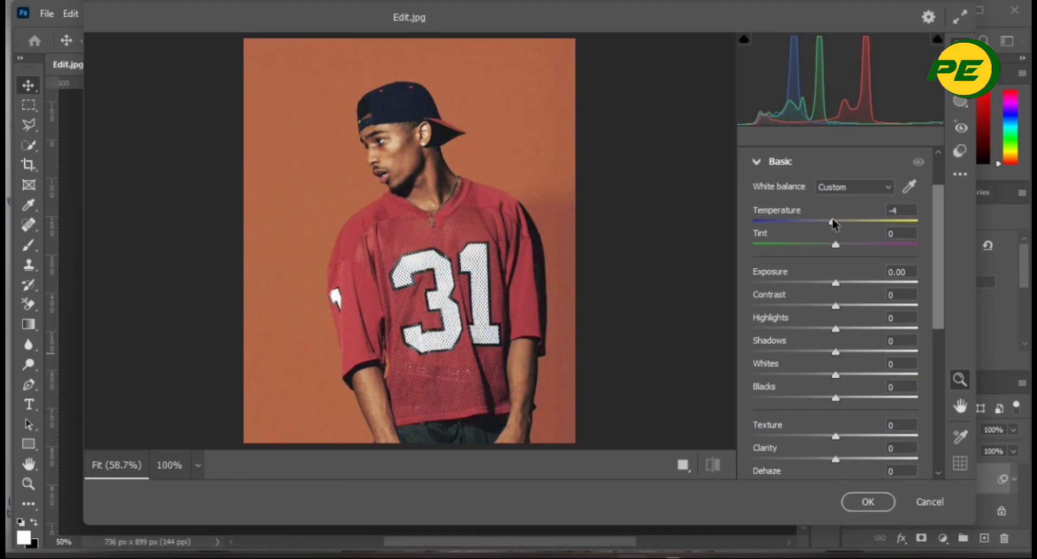
drag(836, 286, 843, 330)
drag(837, 352, 833, 398)
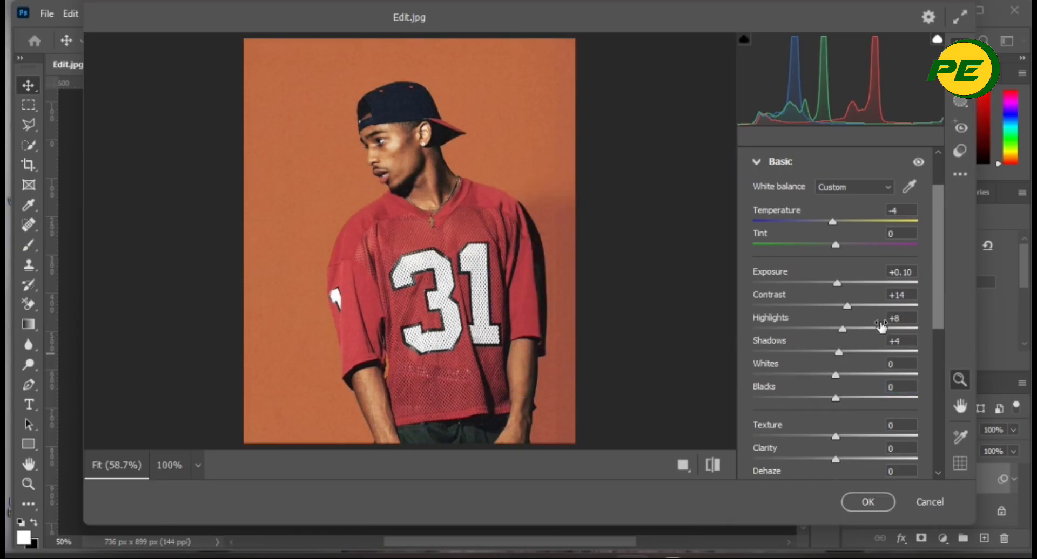
click(880, 326)
key(ctrl+z)
key(ctrl+z)
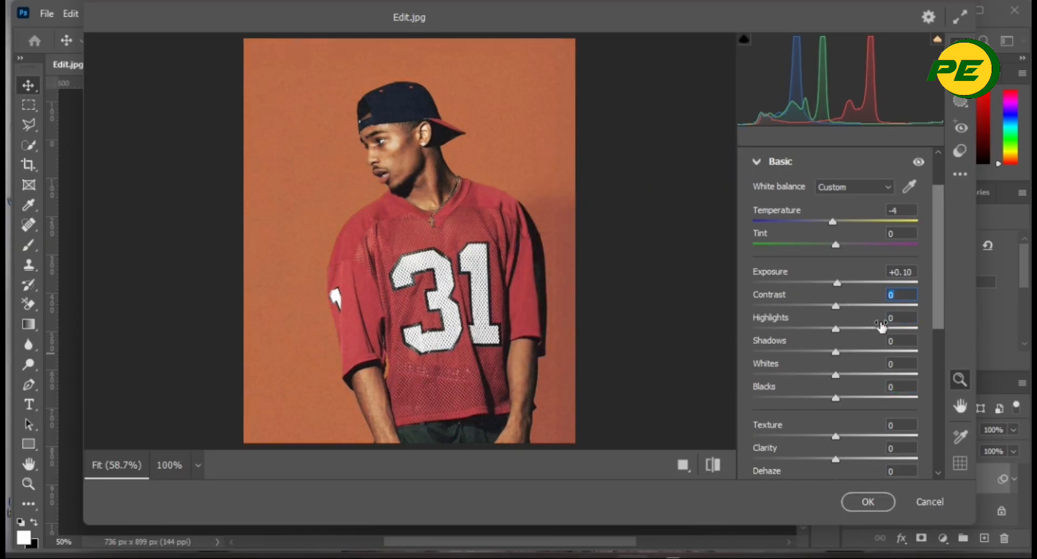
key(ctrl+z)
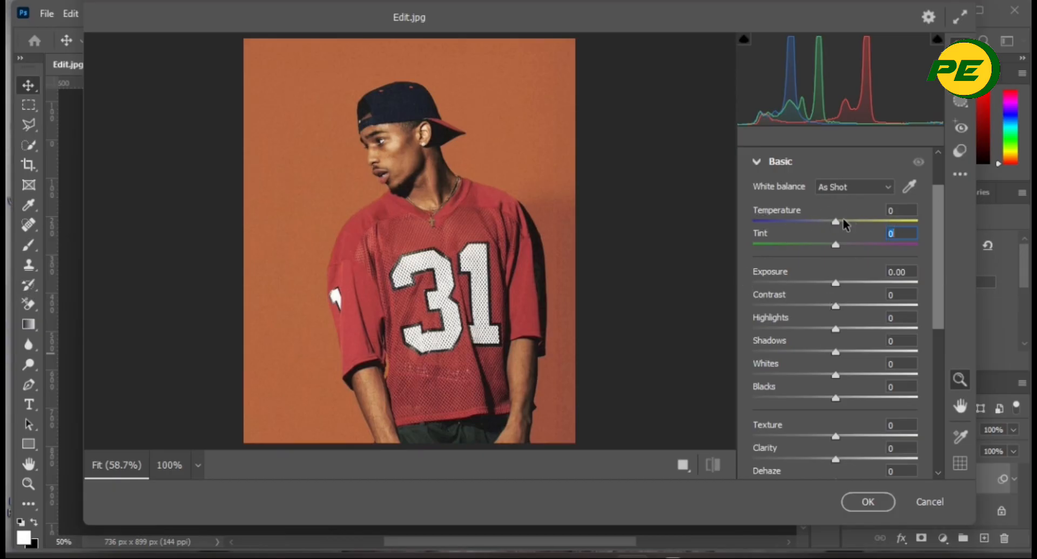
Set temperature to +8, tint to -2, exposure to +0.35 and contrast to +16, and compare the photo with its default settings.
drag(836, 223, 844, 232)
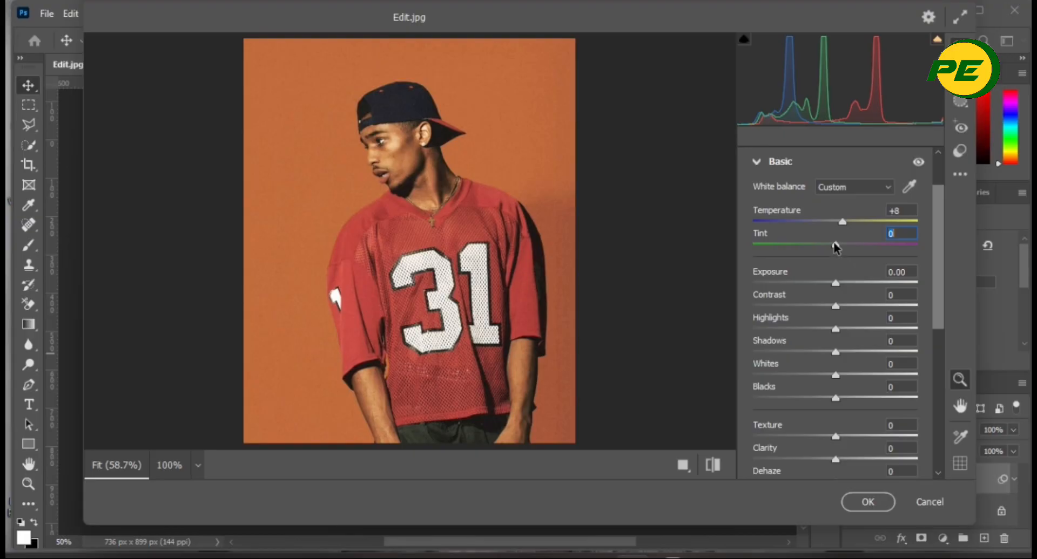
drag(833, 242, 831, 243)
drag(829, 282, 840, 289)
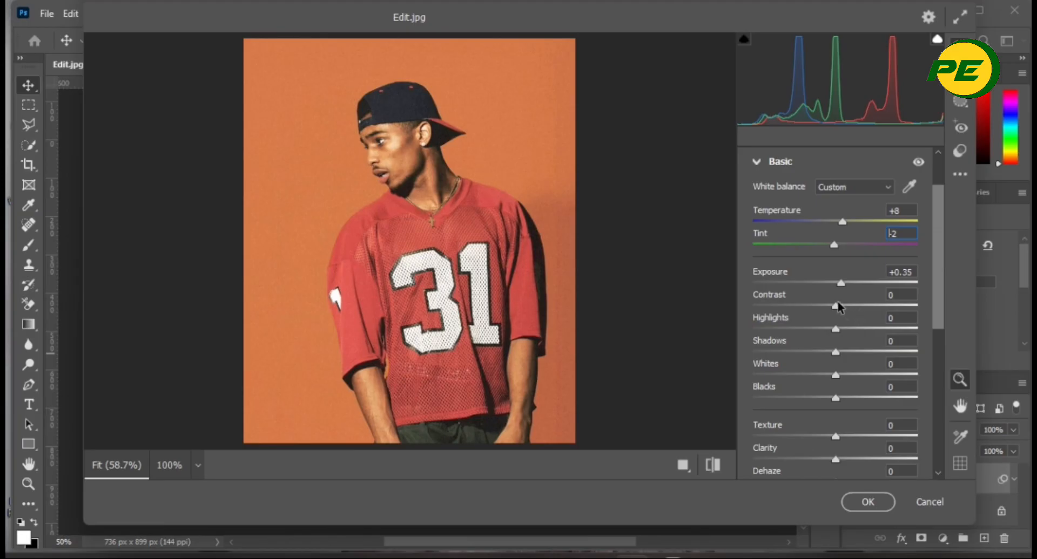
mouse_move(837, 305)
mouse_down()
mouse_move(854, 318)
mouse_move(848, 311)
mouse_up()
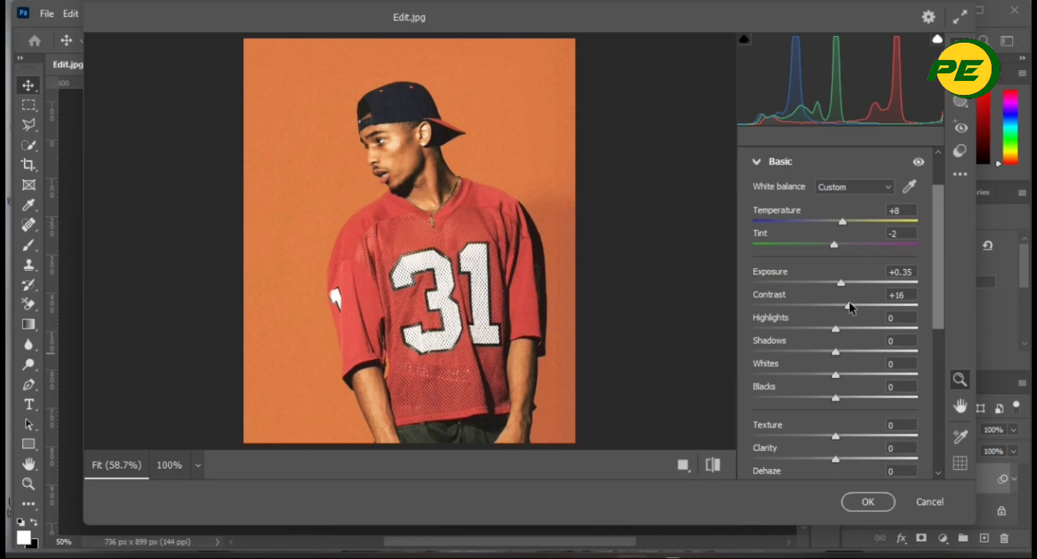
click(711, 468)
click(712, 466)
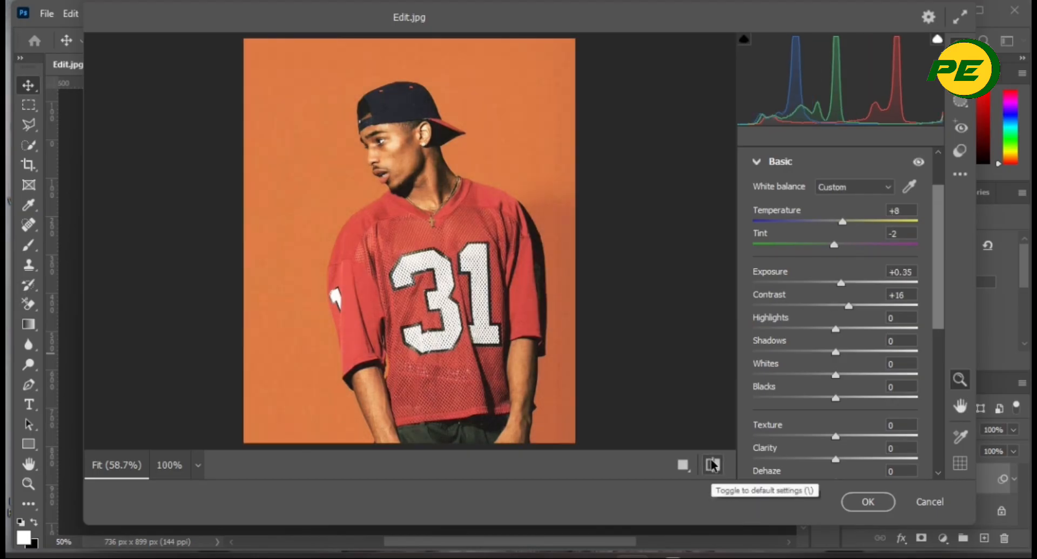
click(713, 465)
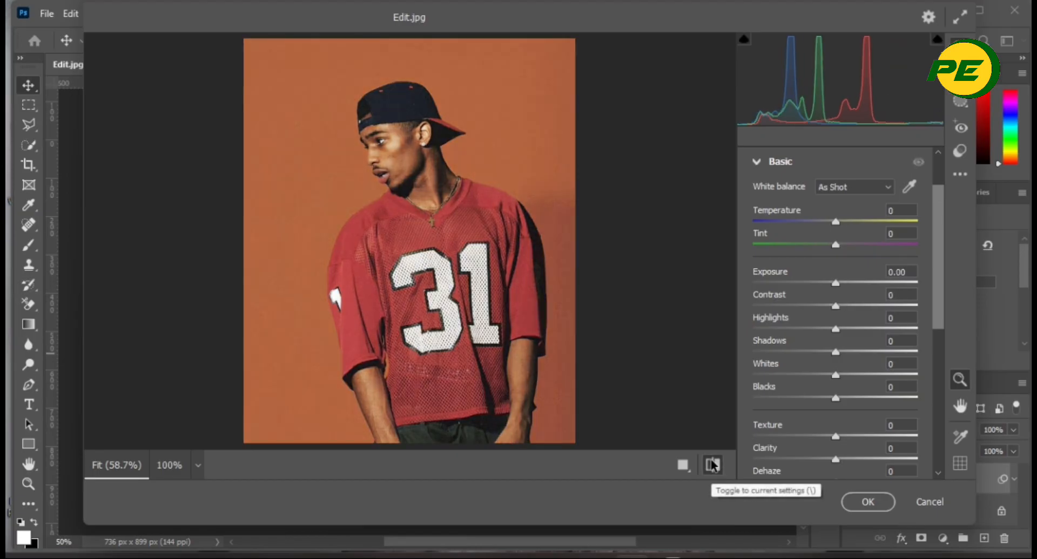
click(713, 465)
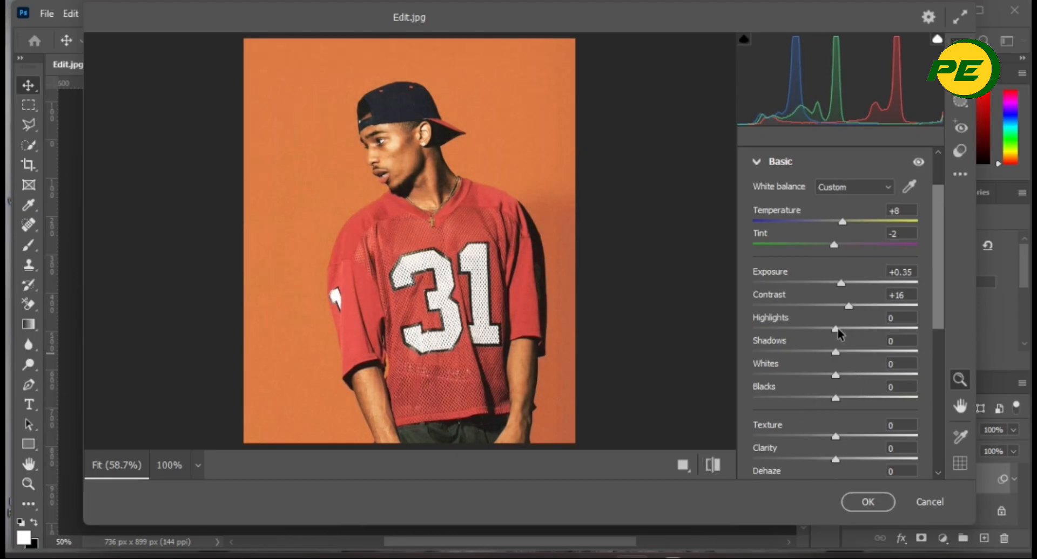
Set highlights to -26, shadows to +15, whites to -7 and blacks to -10, and compare the result with the original photo.
drag(837, 330, 805, 330)
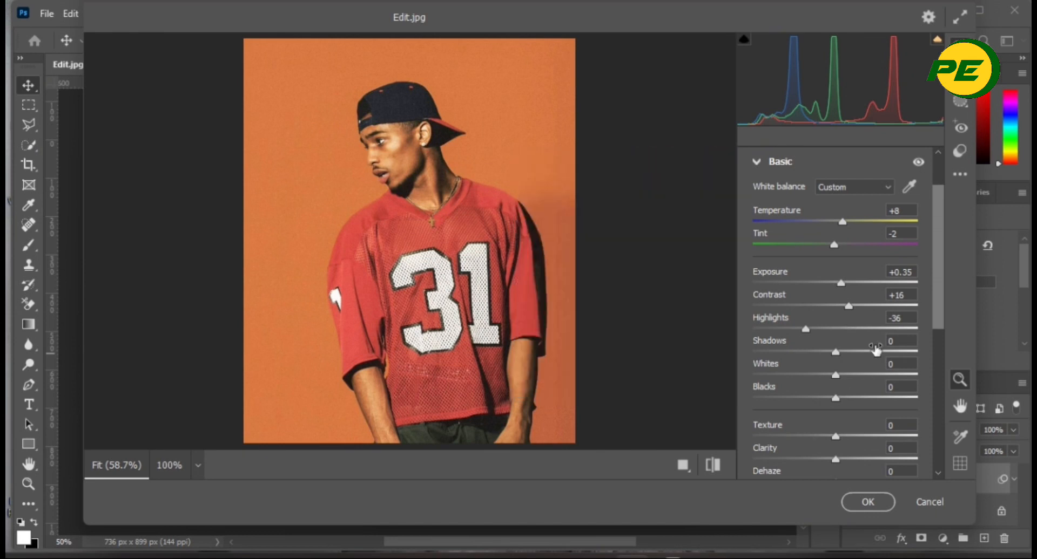
drag(805, 330, 817, 331)
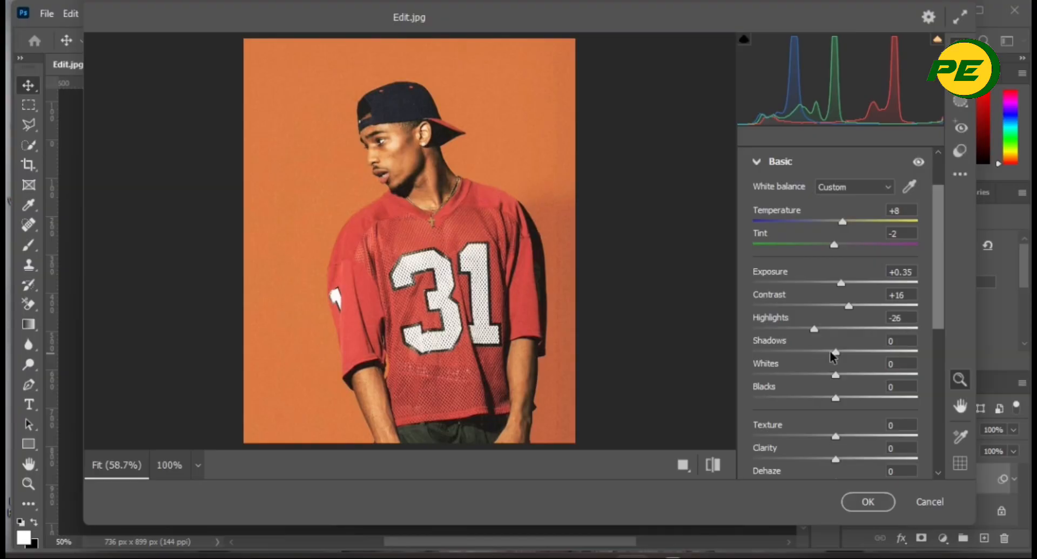
drag(835, 355, 843, 363)
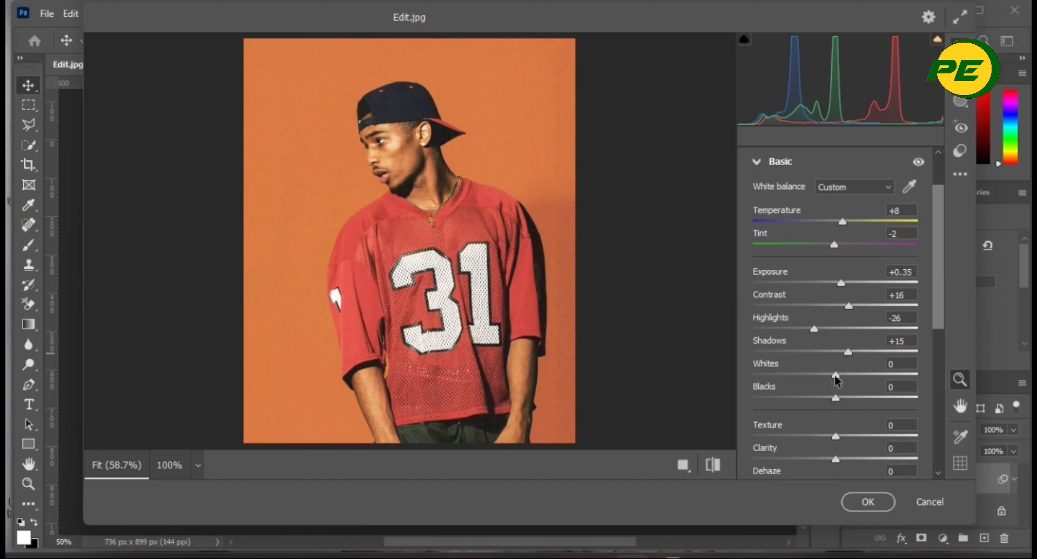
drag(836, 376, 830, 380)
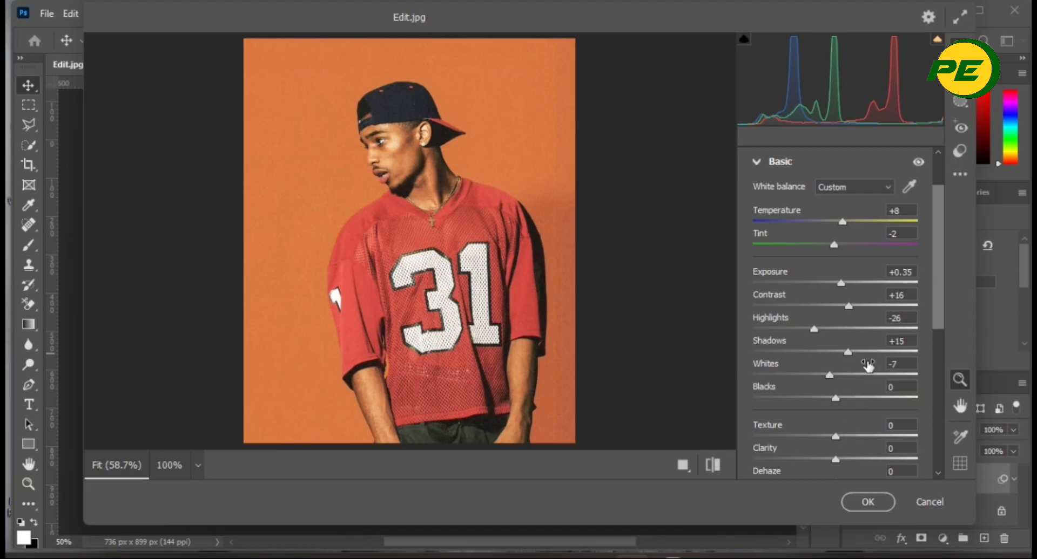
scroll(866, 365, down, 2)
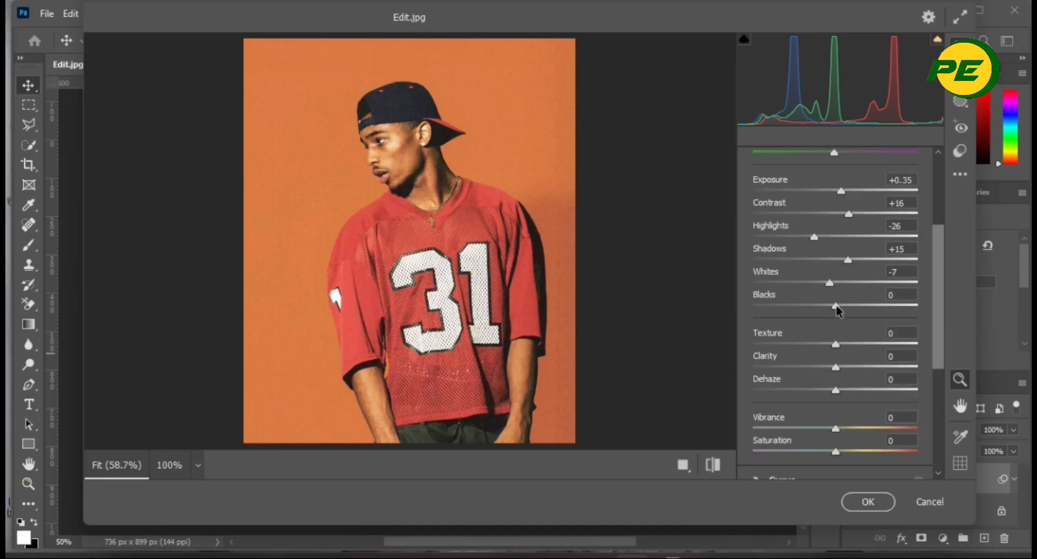
drag(836, 310, 832, 310)
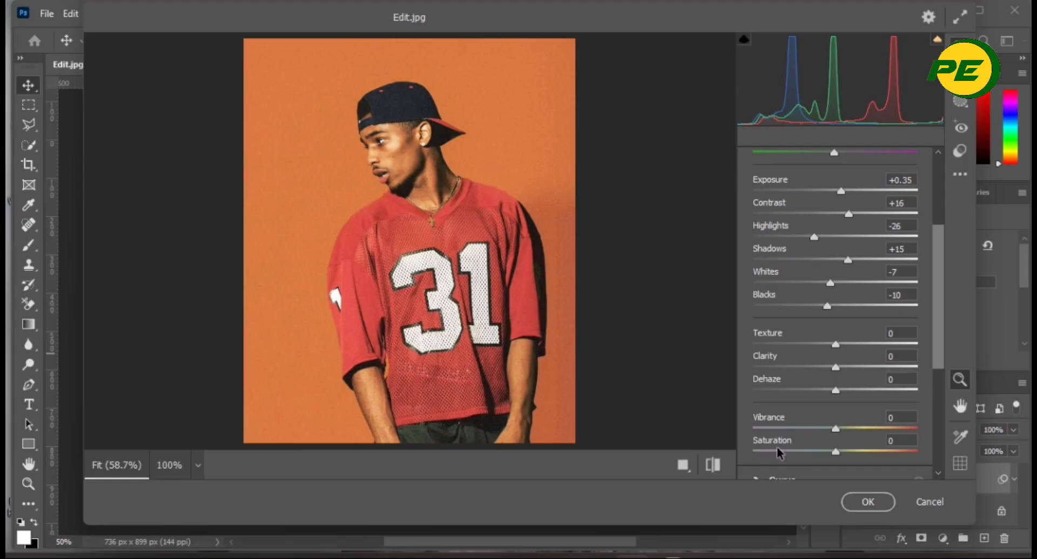
click(712, 464)
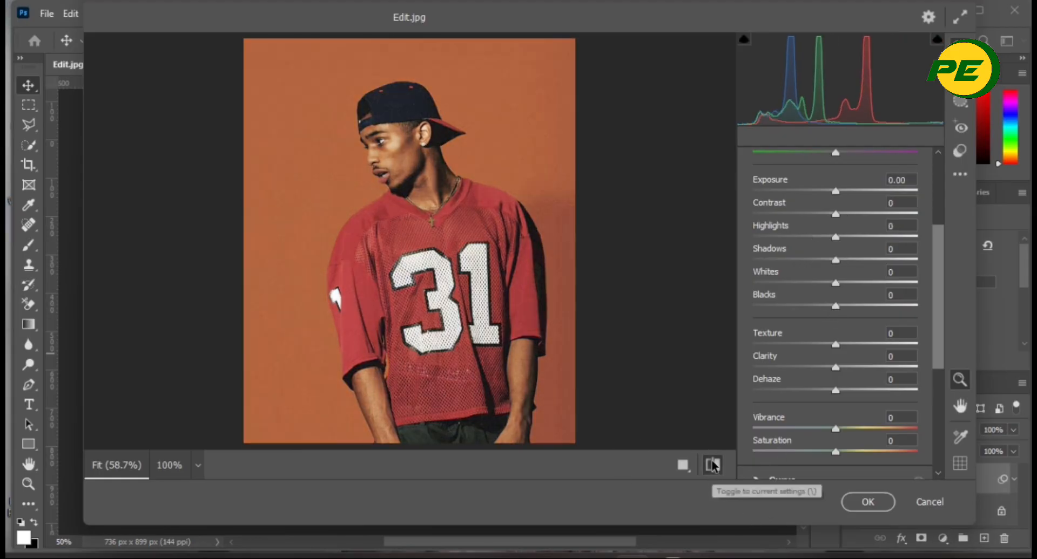
click(712, 465)
click(712, 465)
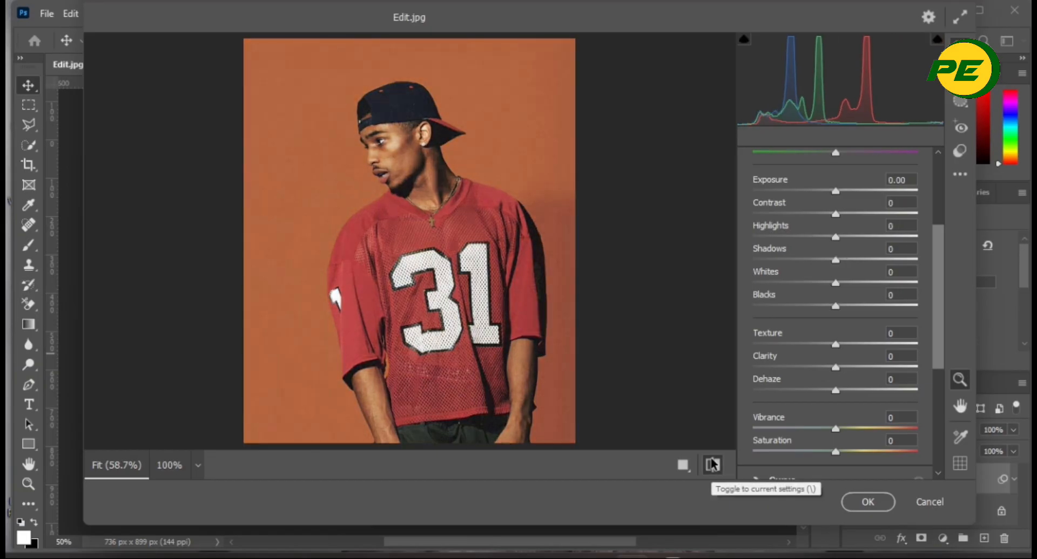
click(713, 465)
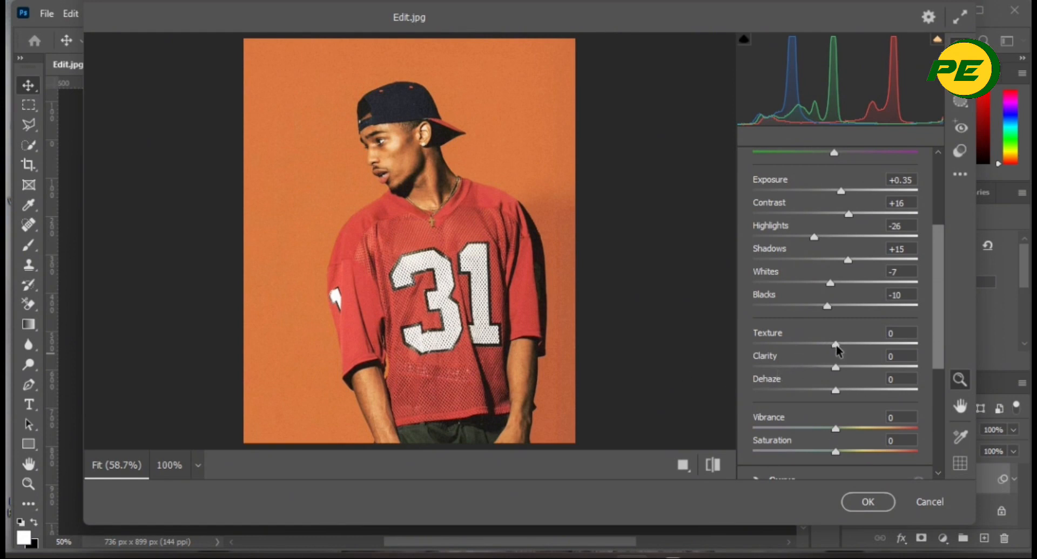
Set the photo's texture to +19, clarity to +42 and dehaze to +37.
mouse_move(836, 350)
mouse_down()
mouse_move(821, 347)
mouse_move(932, 347)
mouse_move(838, 359)
mouse_move(969, 361)
mouse_move(783, 356)
mouse_move(979, 345)
mouse_move(866, 344)
mouse_move(851, 364)
mouse_move(937, 359)
mouse_move(742, 360)
mouse_move(810, 345)
mouse_move(937, 351)
mouse_move(724, 370)
mouse_move(803, 381)
mouse_move(862, 370)
mouse_move(810, 367)
mouse_move(835, 361)
mouse_move(746, 366)
mouse_move(898, 348)
mouse_move(933, 360)
mouse_move(867, 359)
mouse_move(831, 341)
mouse_move(849, 354)
mouse_up()
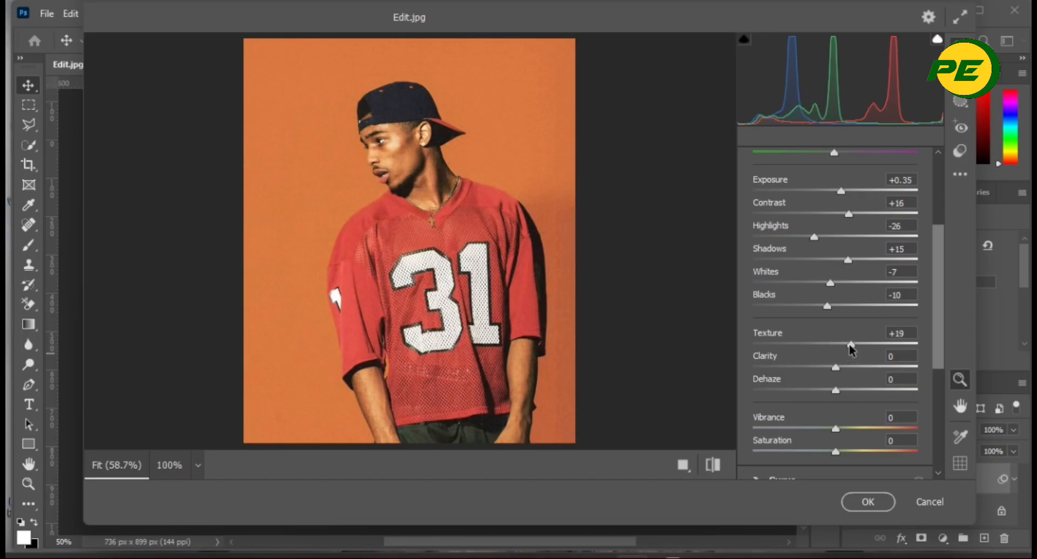
drag(835, 367, 860, 418)
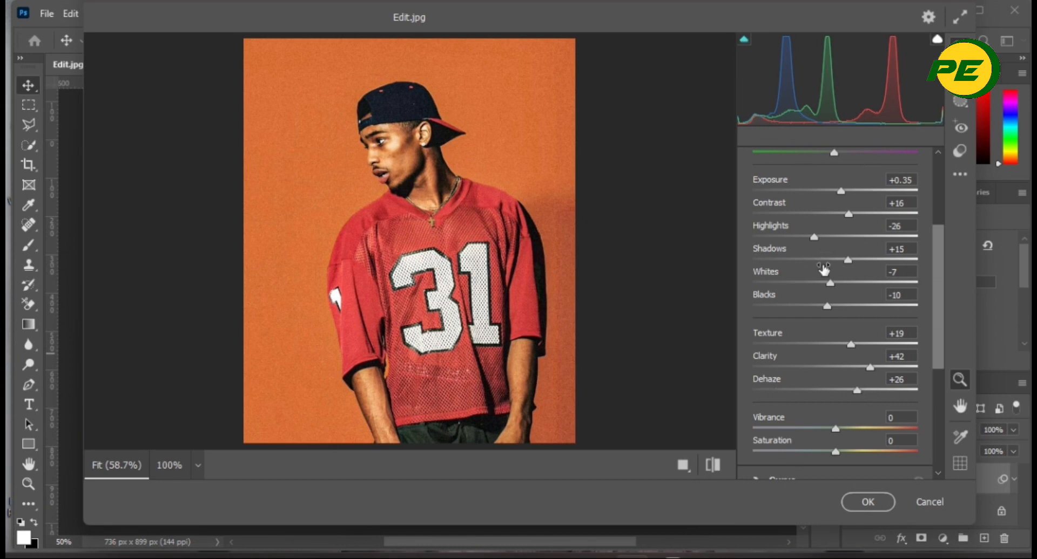
scroll(848, 329, up, 3)
scroll(845, 318, down, 6)
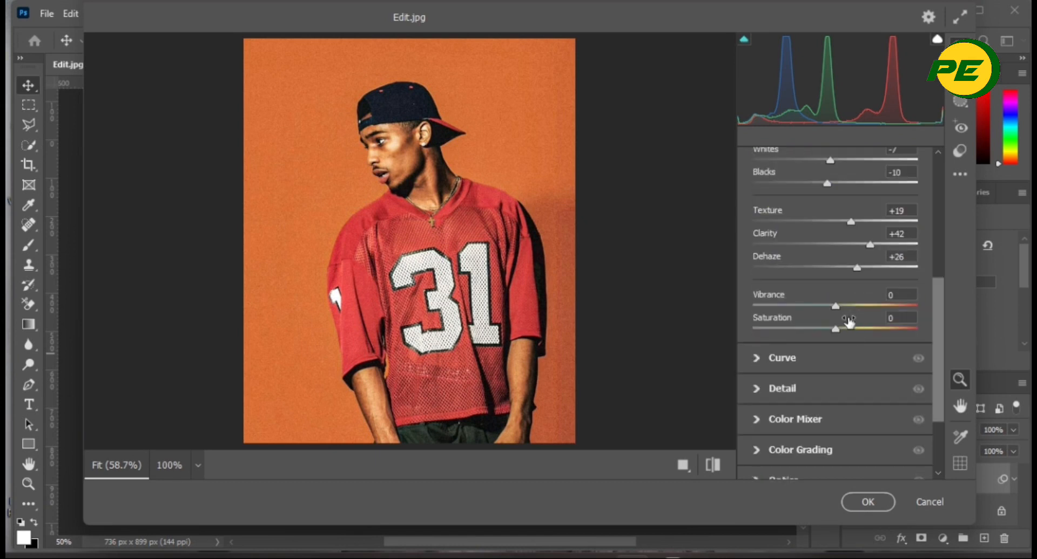
drag(854, 272, 864, 275)
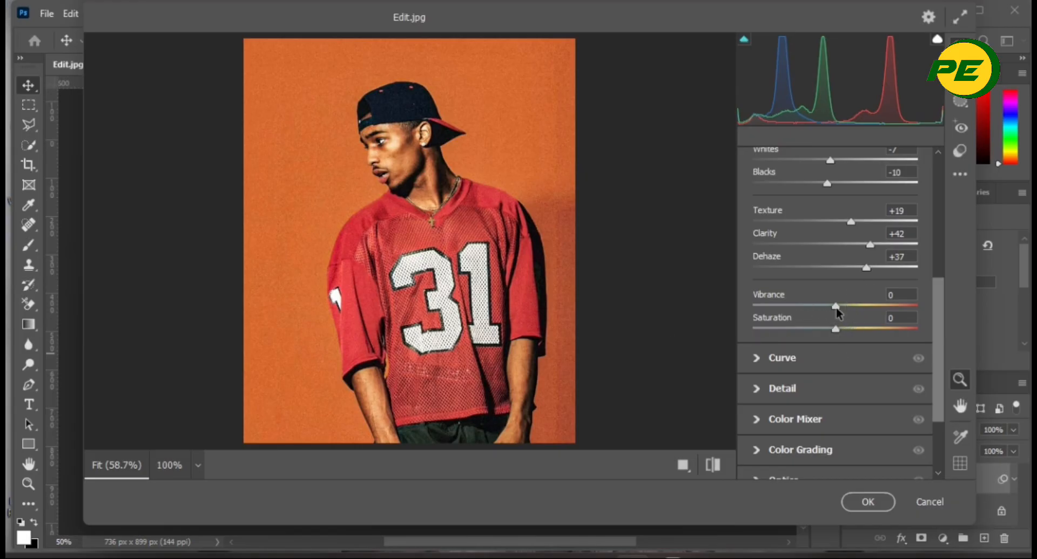
Set the photo's vibrance to +16 and saturation to +5.
drag(835, 307, 840, 331)
scroll(891, 286, down, 2)
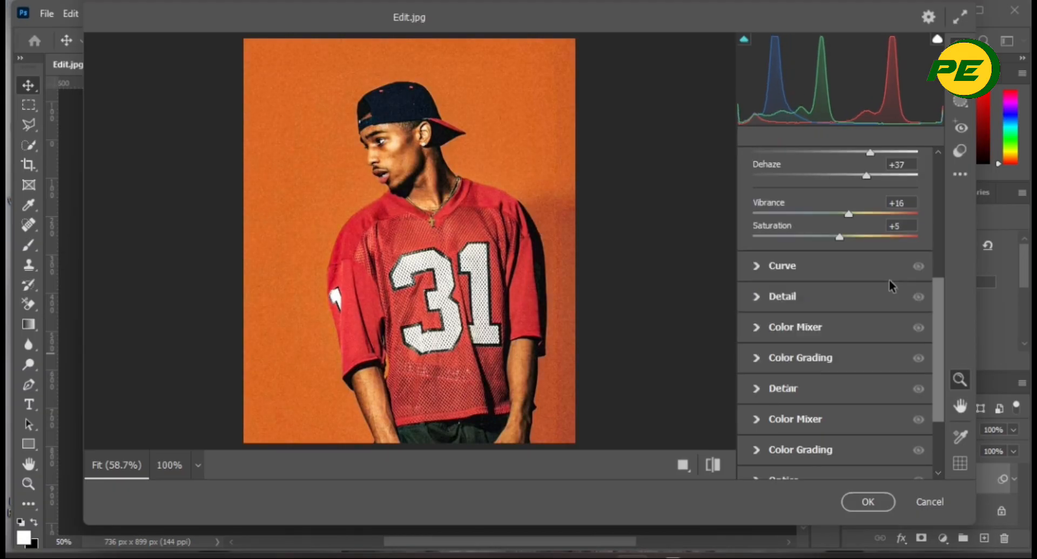
scroll(849, 287, down, 1)
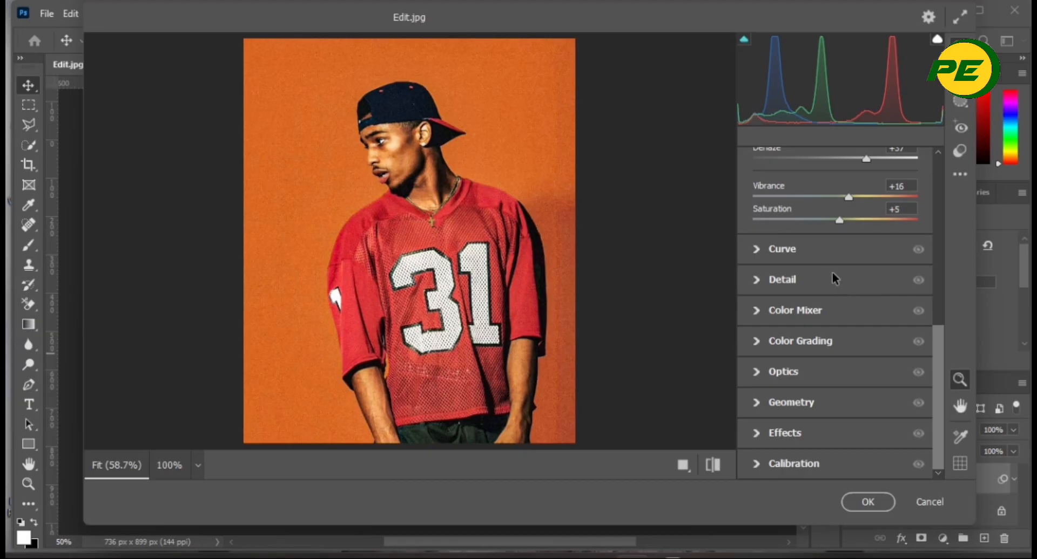
In the Color Mixer, set the saturation of the reds to +27.
click(754, 314)
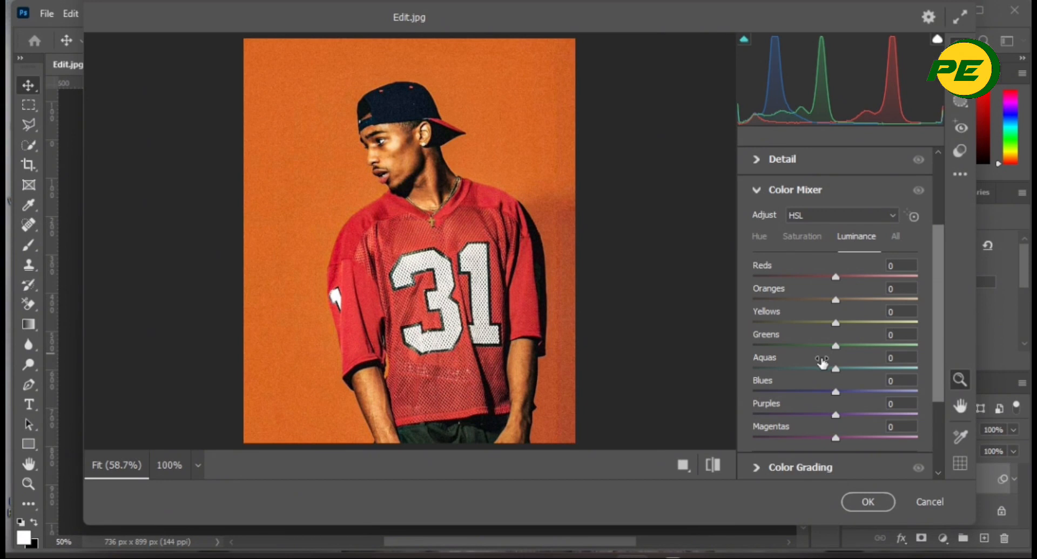
click(808, 236)
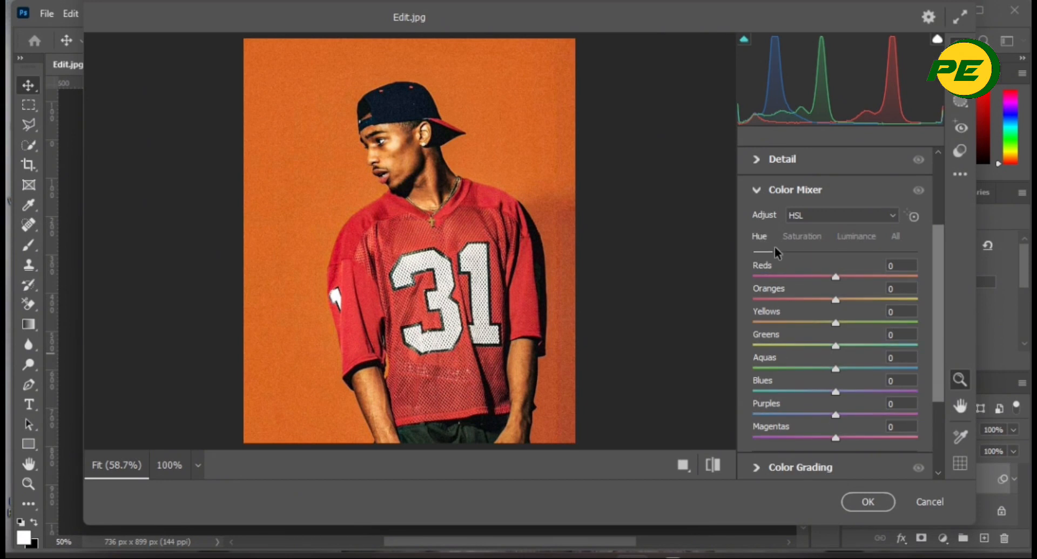
click(856, 240)
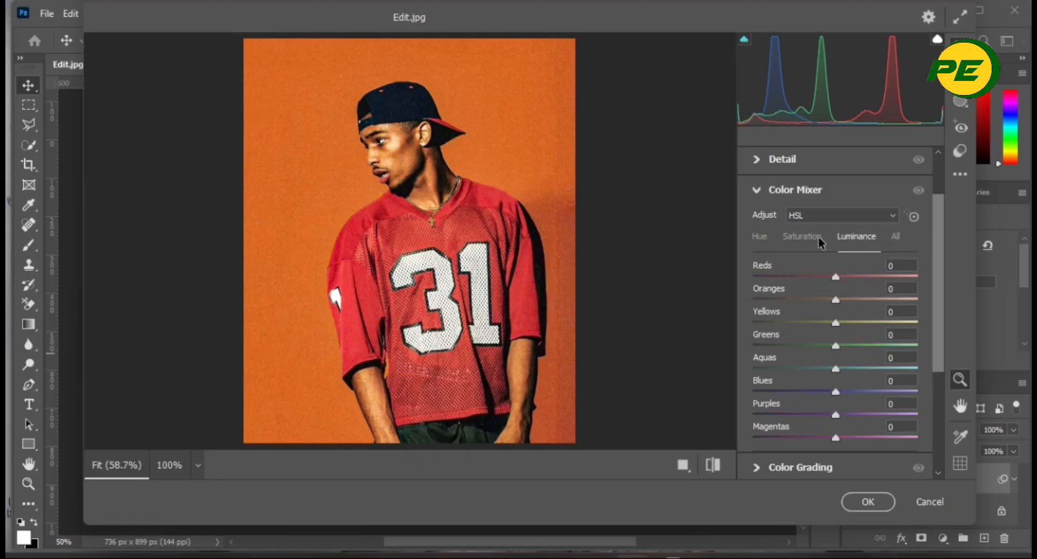
click(818, 239)
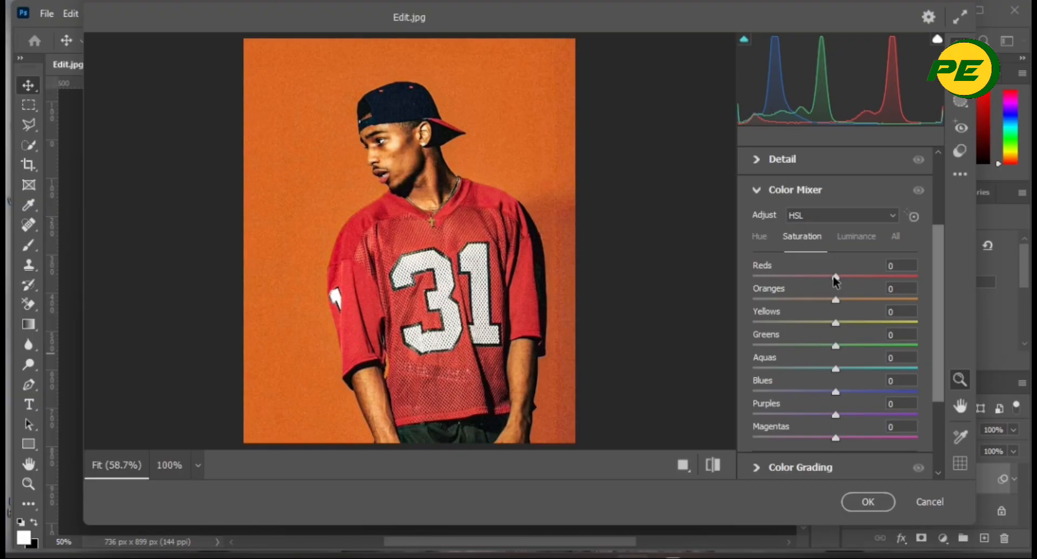
drag(835, 280, 841, 305)
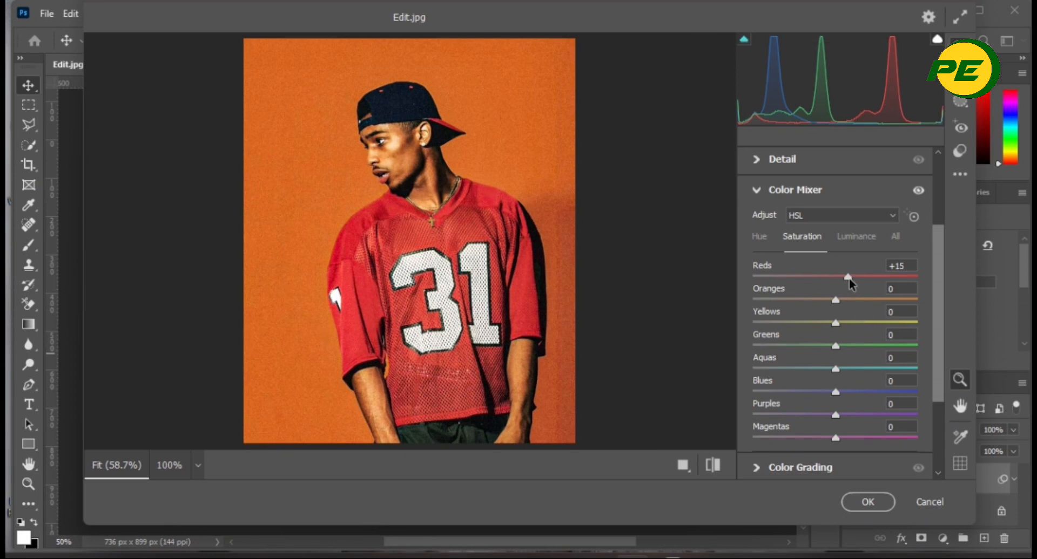
drag(848, 276, 848, 300)
drag(849, 306, 860, 306)
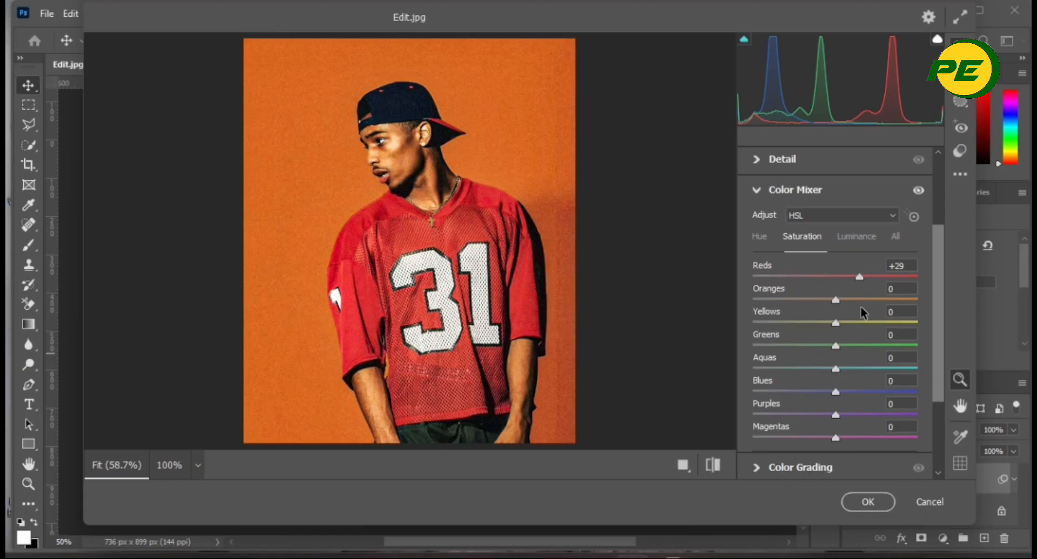
drag(862, 312, 861, 308)
Set the saturation of the oranges to +3 and compare the photo with its default settings.
drag(835, 300, 920, 308)
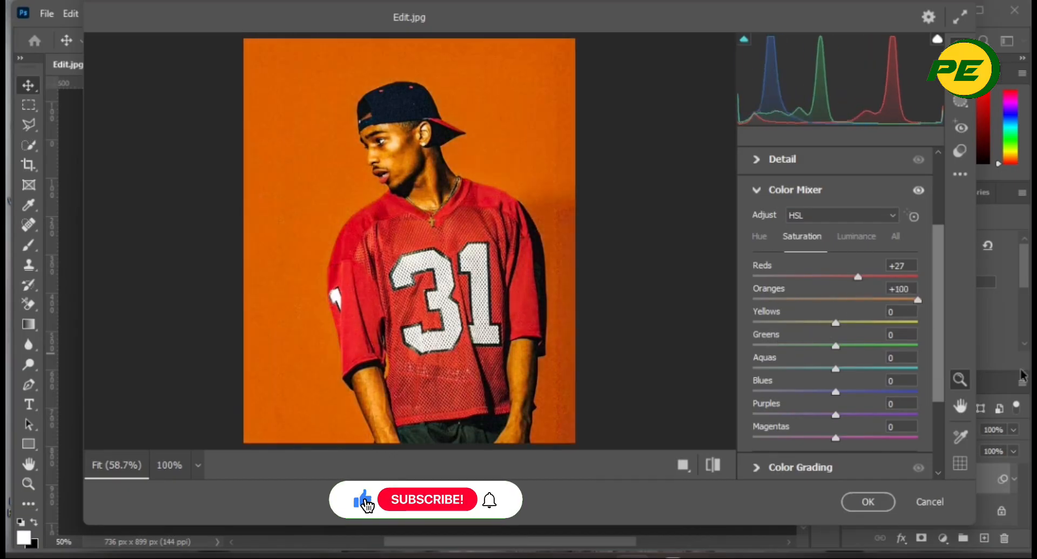
drag(1020, 373, 838, 335)
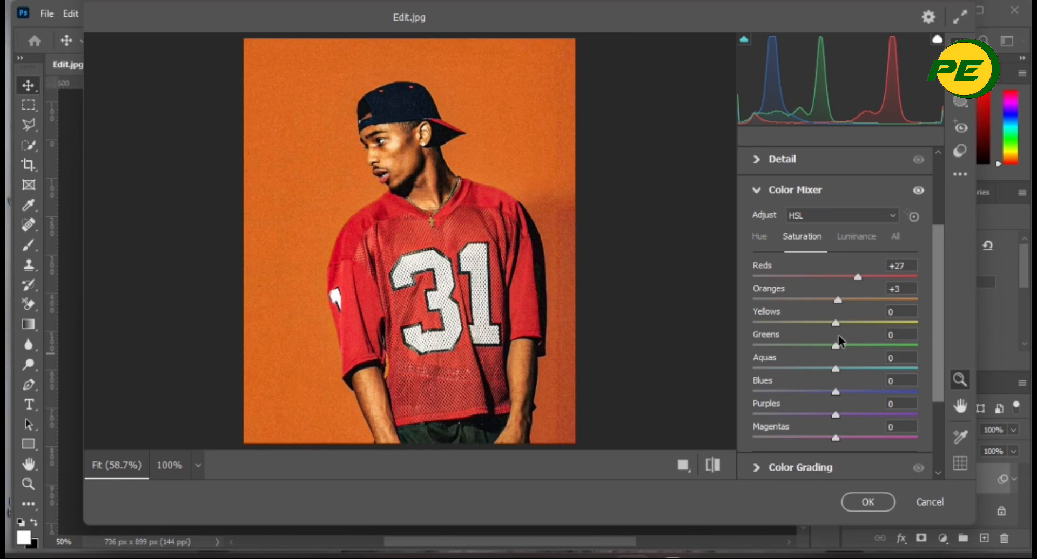
click(712, 464)
click(713, 465)
click(713, 465)
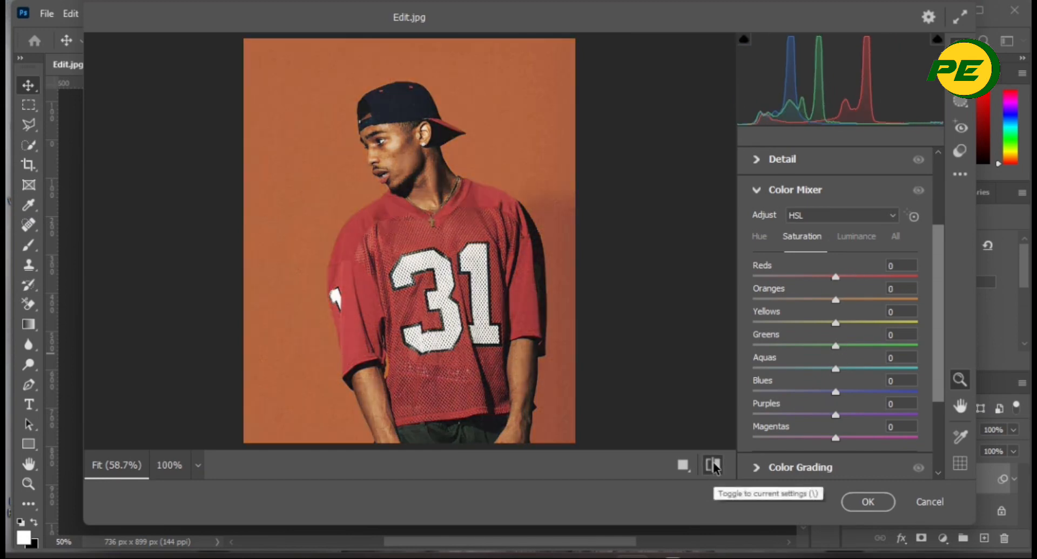
click(712, 465)
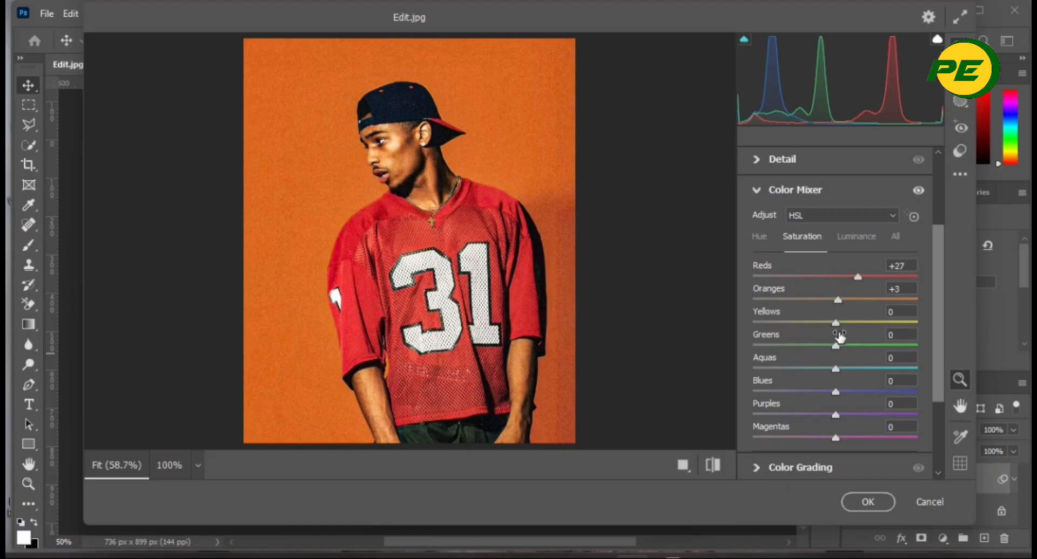
Set the saturation of the yellows to -12 and the purples to +4, and collapse the Color Mixer.
drag(835, 324, 824, 326)
scroll(836, 369, down, 3)
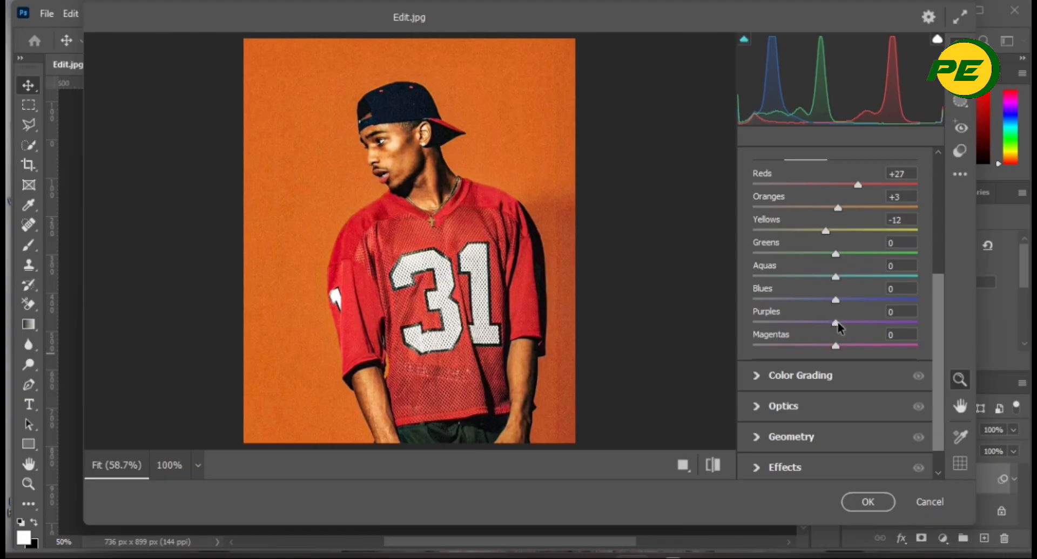
mouse_move(837, 322)
mouse_down()
mouse_move(822, 324)
mouse_move(842, 330)
mouse_up()
scroll(838, 324, up, 5)
scroll(836, 329, down, 4)
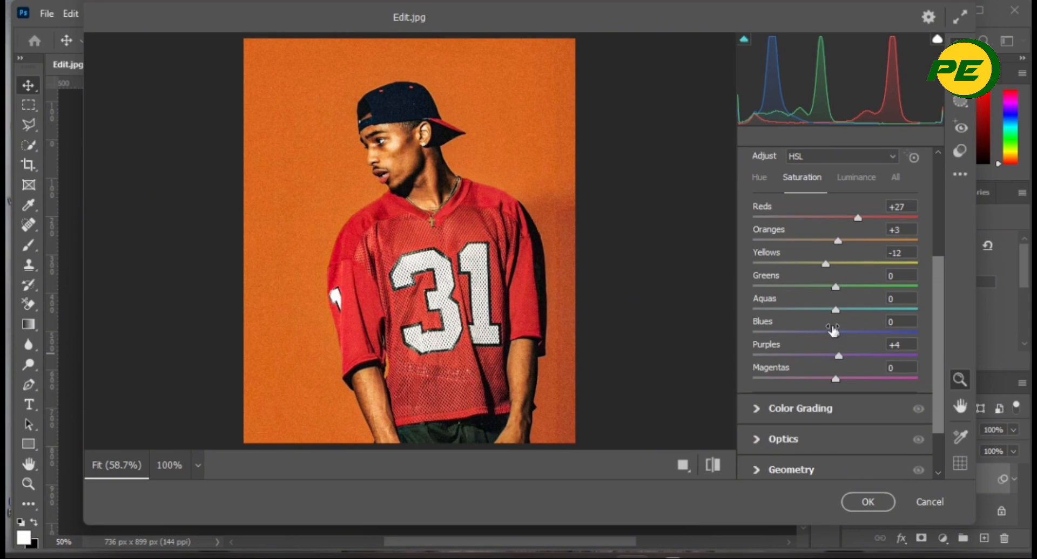
scroll(832, 327, down, 2)
scroll(830, 324, up, 5)
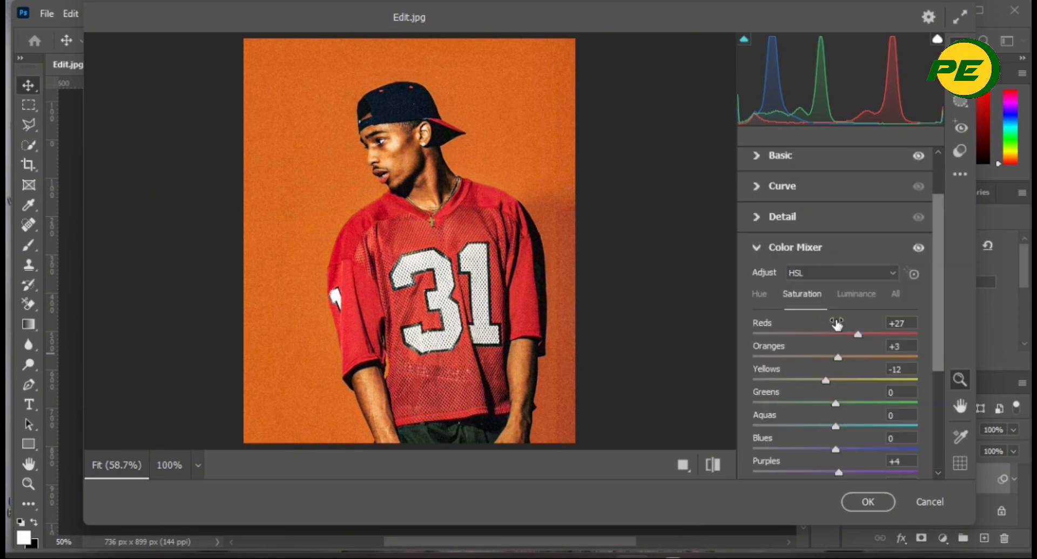
click(756, 248)
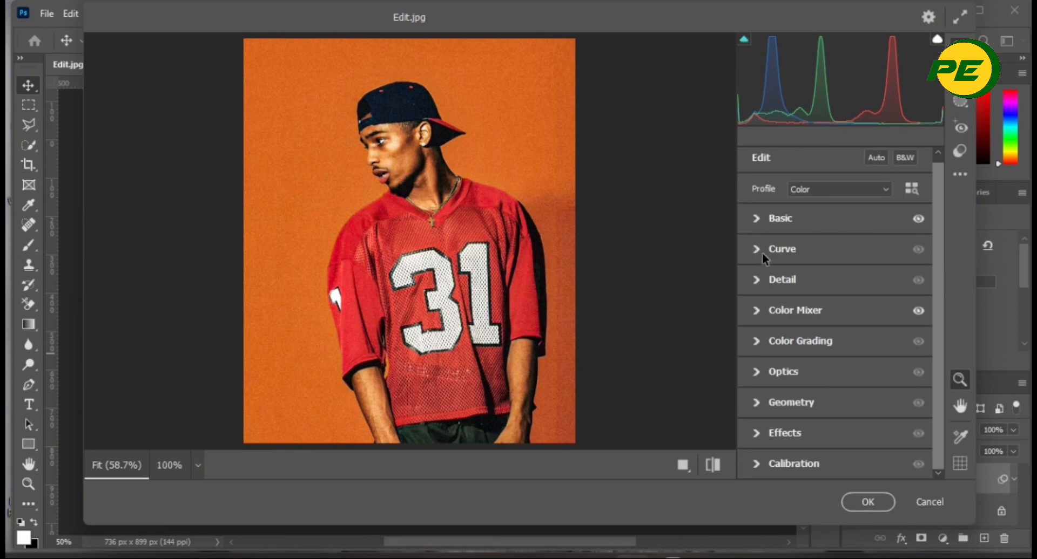
In the Detail settings, set sharpening to 49 and color noise reduction to 7.
click(755, 283)
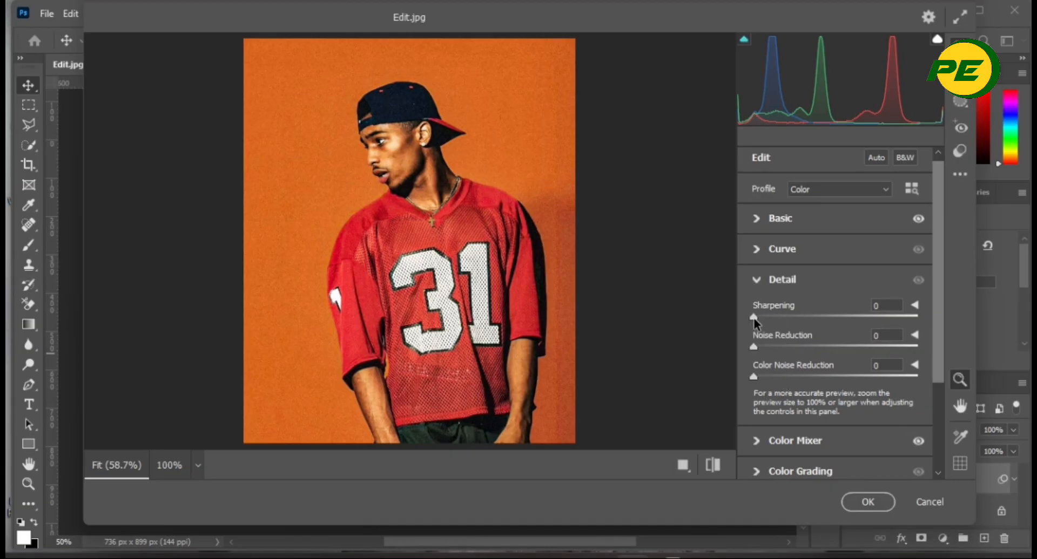
drag(753, 318, 935, 350)
drag(960, 381, 724, 382)
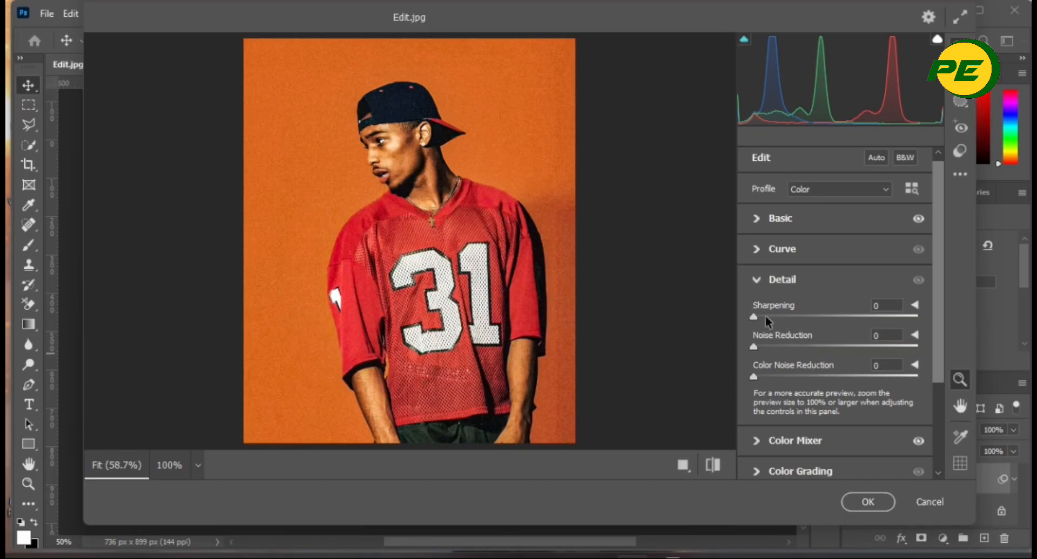
drag(766, 321, 810, 318)
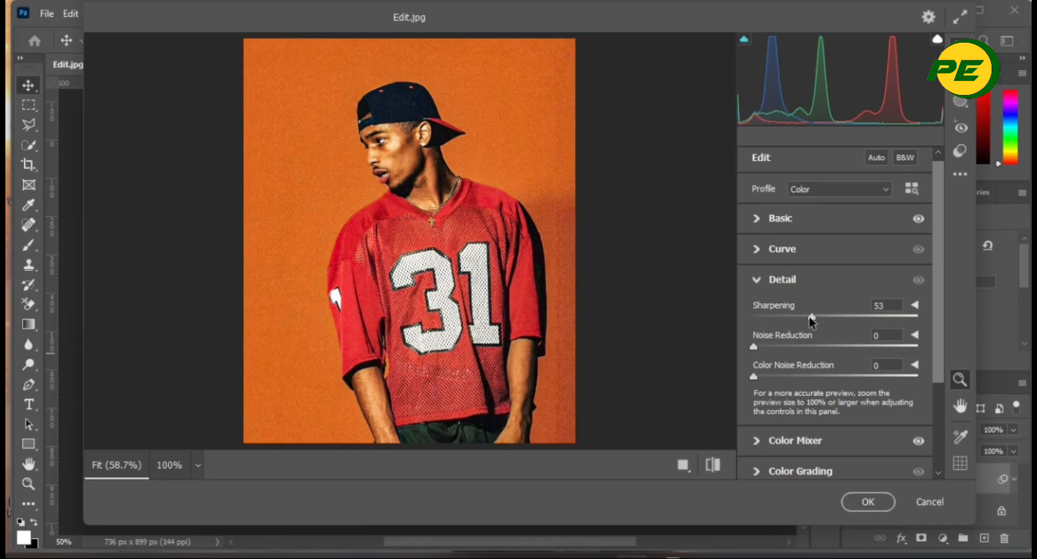
drag(806, 316, 804, 316)
drag(765, 381, 768, 381)
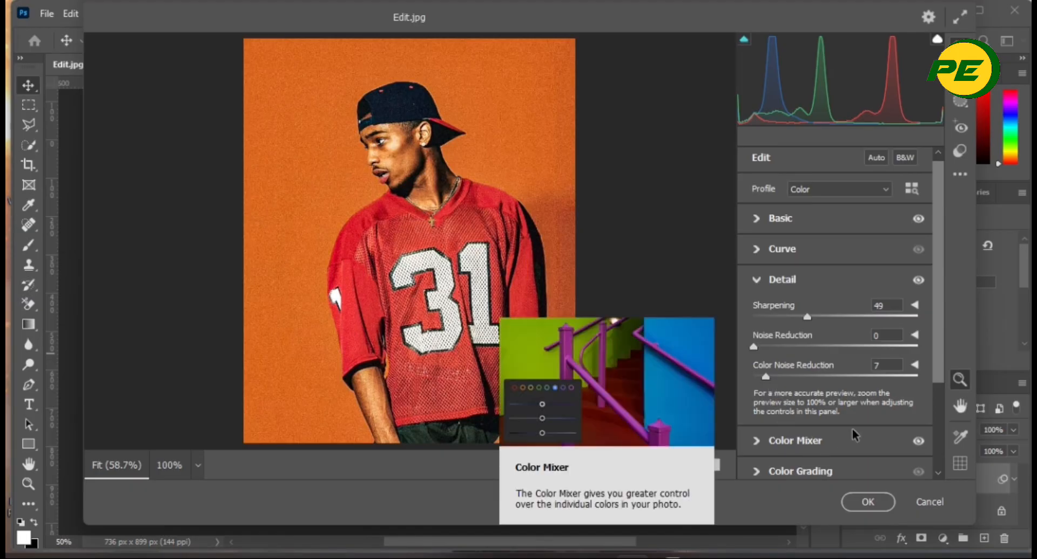
scroll(818, 403, down, 3)
scroll(818, 397, up, 5)
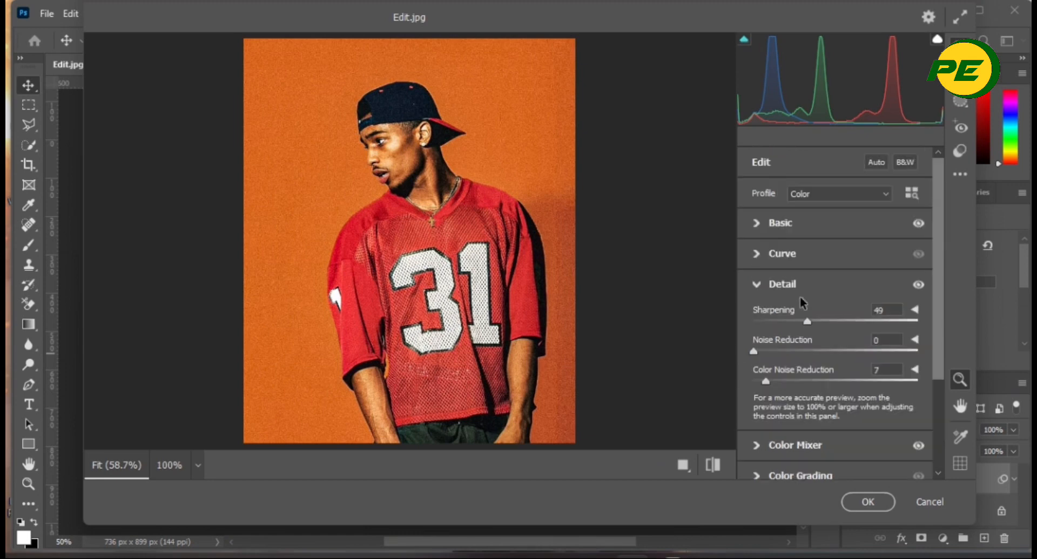
click(794, 282)
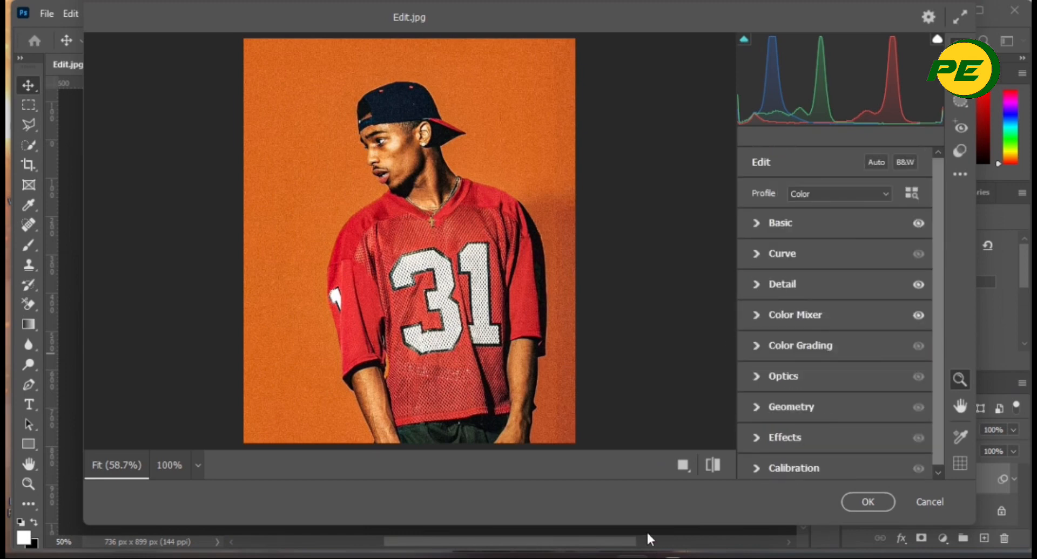
Compare the graded photo with its default settings and apply the Camera Raw Filter to the smart object.
click(712, 465)
click(711, 465)
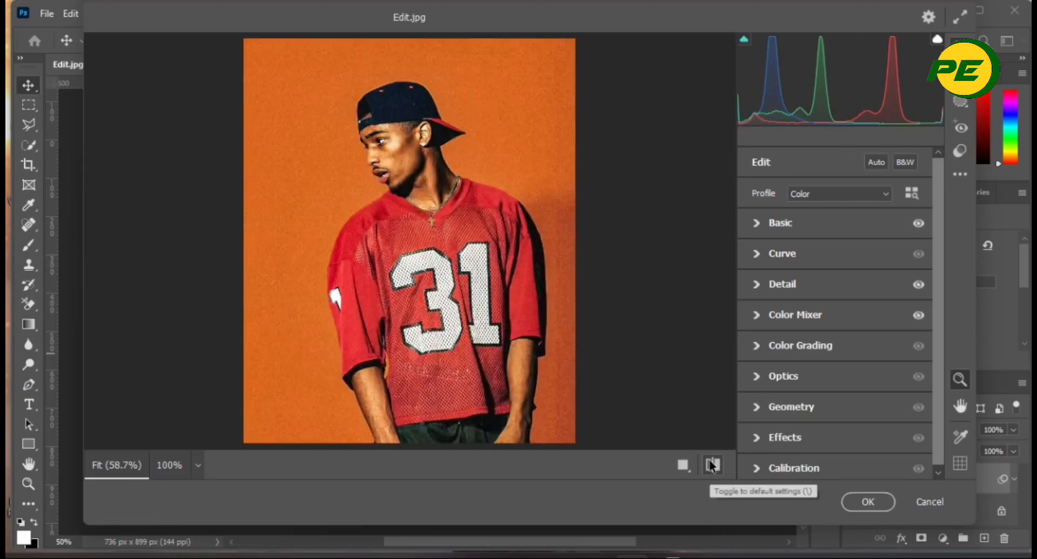
click(711, 465)
click(711, 465)
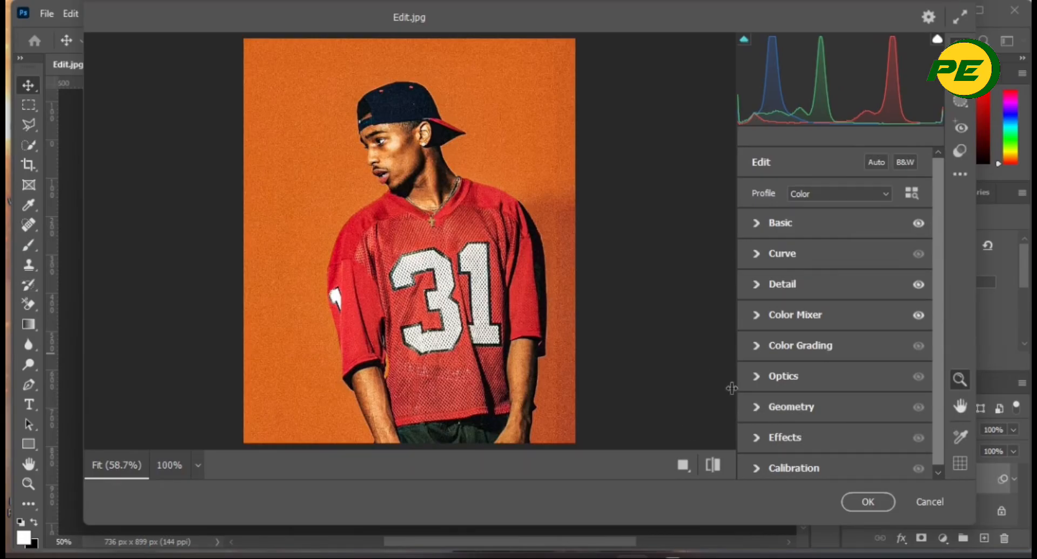
click(860, 506)
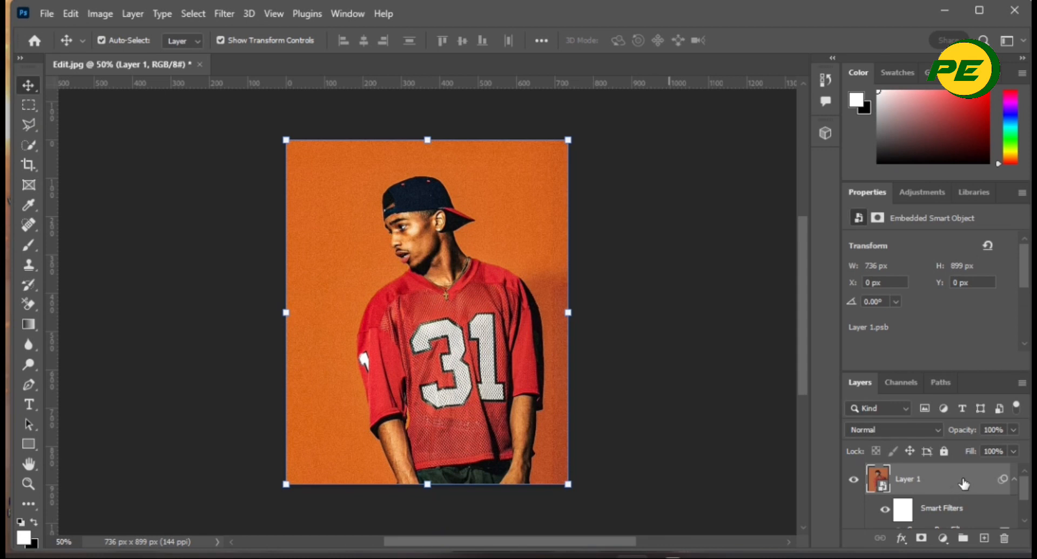
Toggle the Camera Raw smart filter off and on under Layer 1 to compare the original and graded photo.
scroll(964, 486, down, 2)
scroll(962, 484, up, 2)
scroll(959, 512, down, 2)
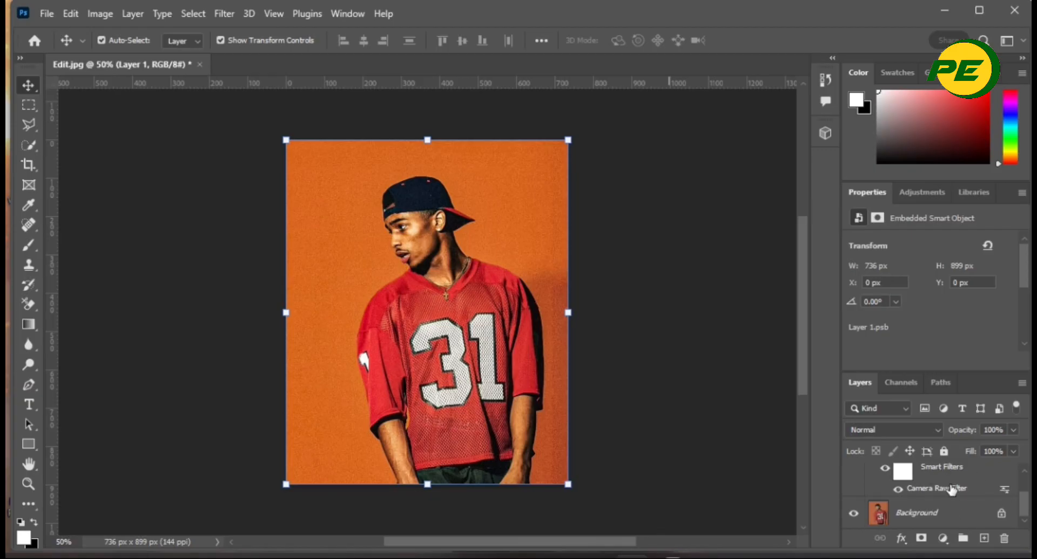
click(897, 492)
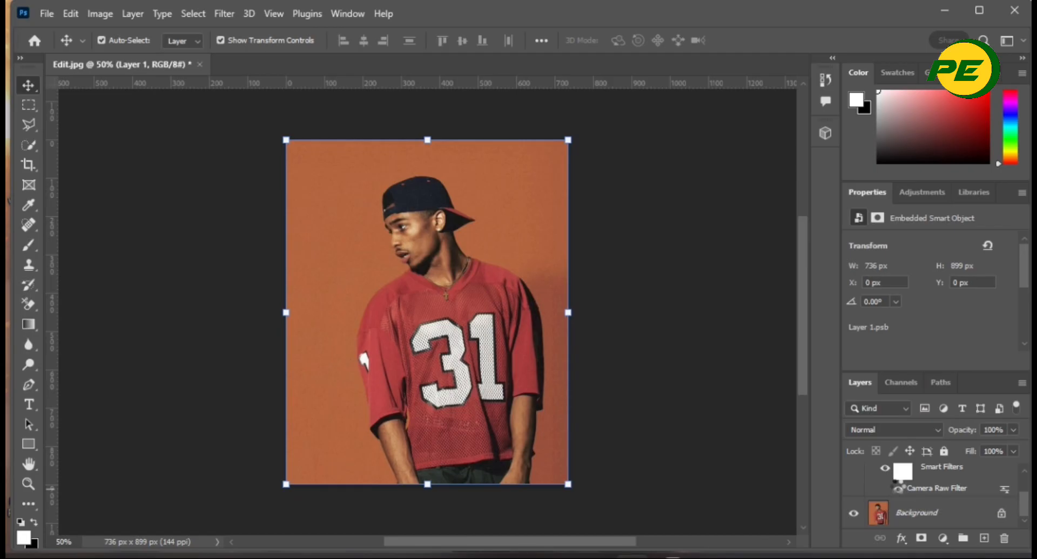
click(898, 490)
click(898, 490)
click(898, 490)
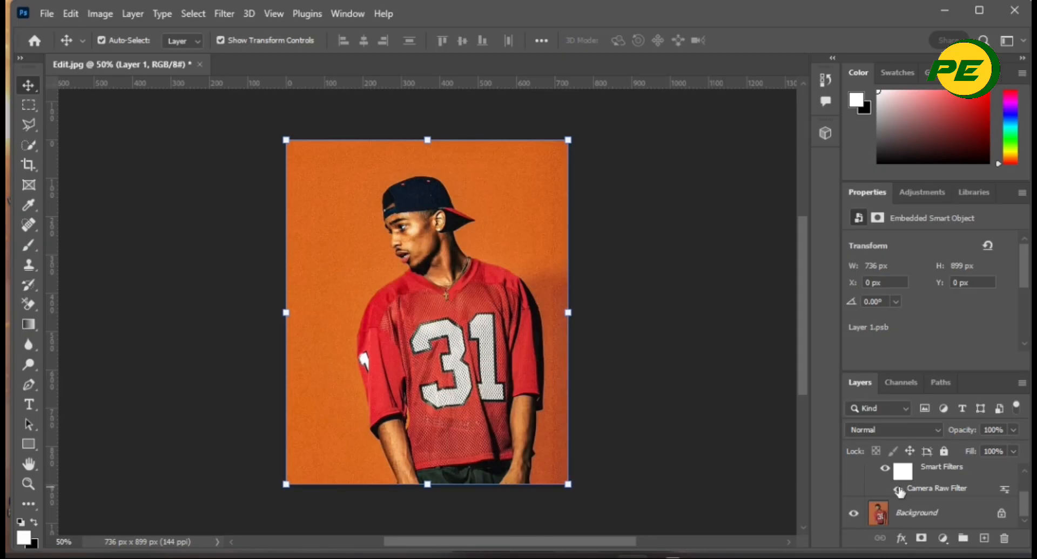
Reopen the applied Camera Raw Filter, try whites at -24, and discard the changes.
double_click(927, 489)
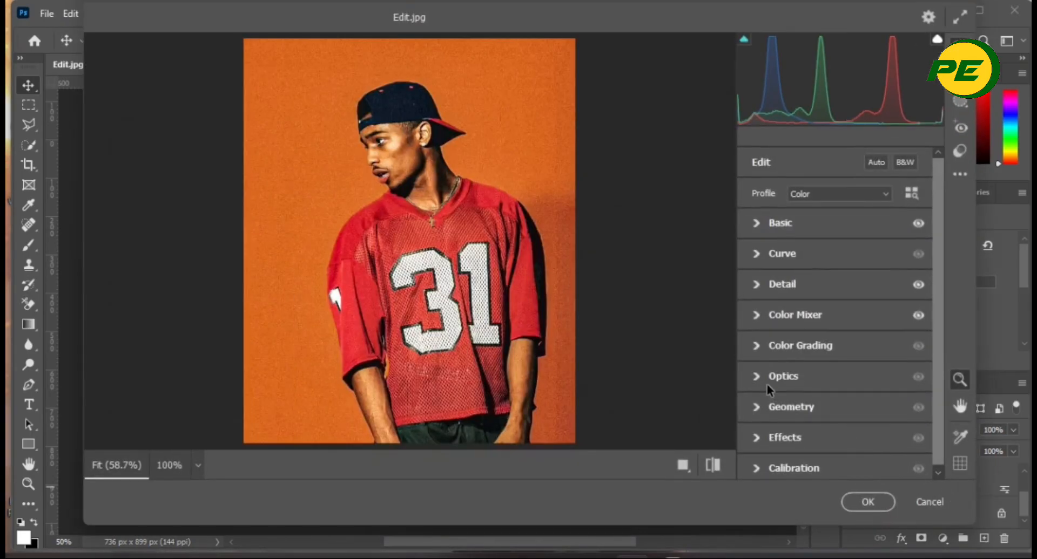
click(756, 223)
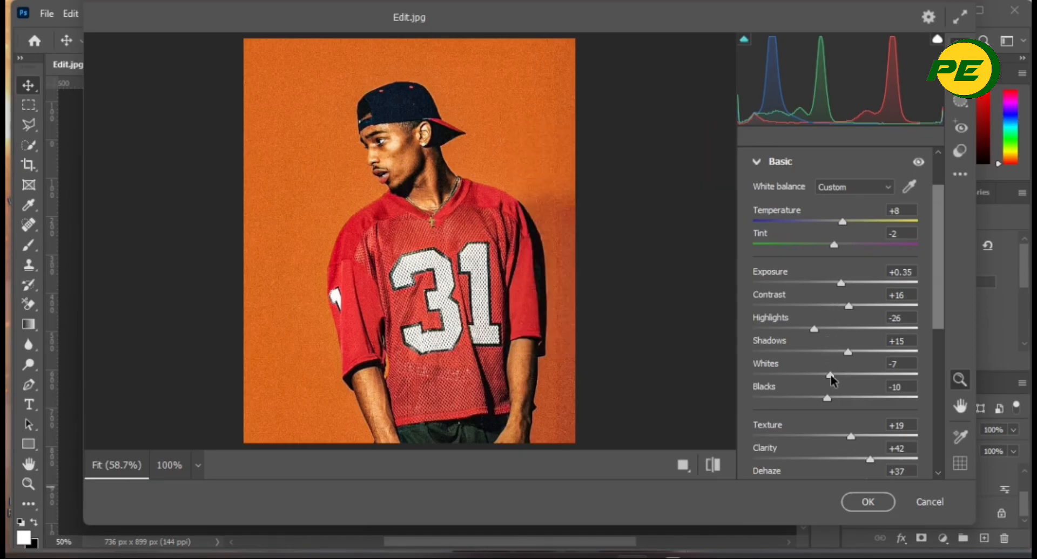
drag(830, 375, 818, 402)
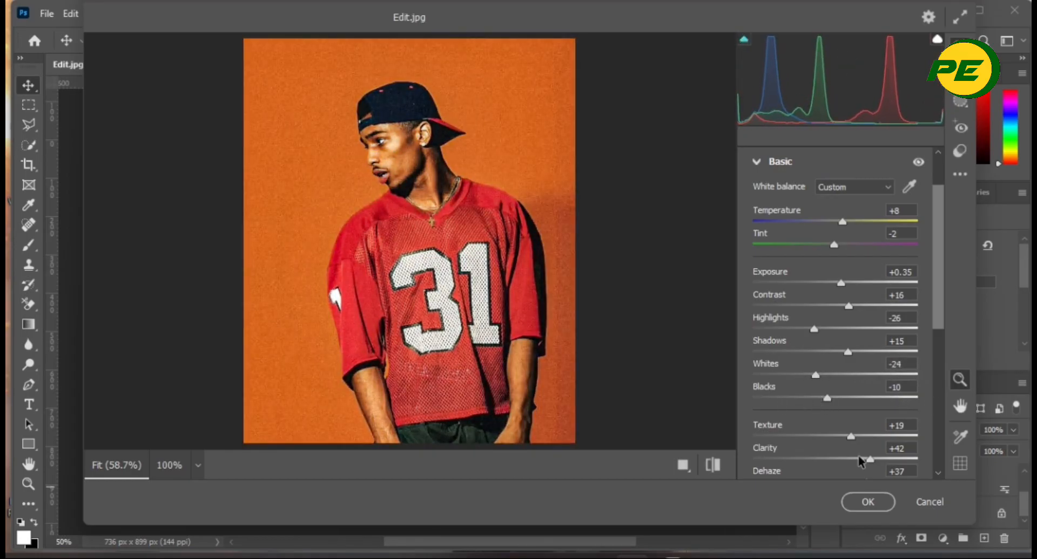
click(929, 505)
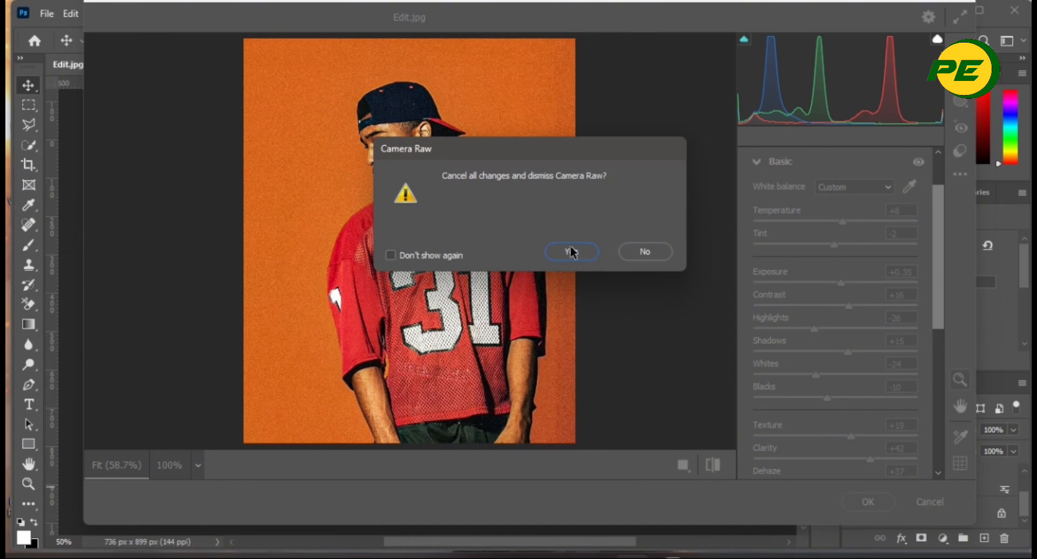
click(571, 250)
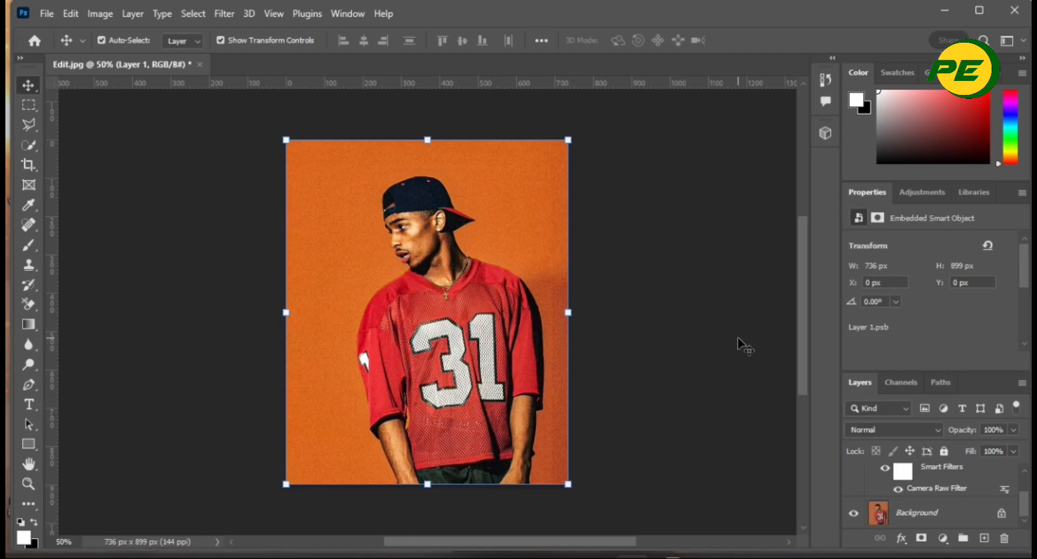
Hide the Camera Raw smart filter and show it again for a final before-and-after check of the portrait.
scroll(937, 513, up, 2)
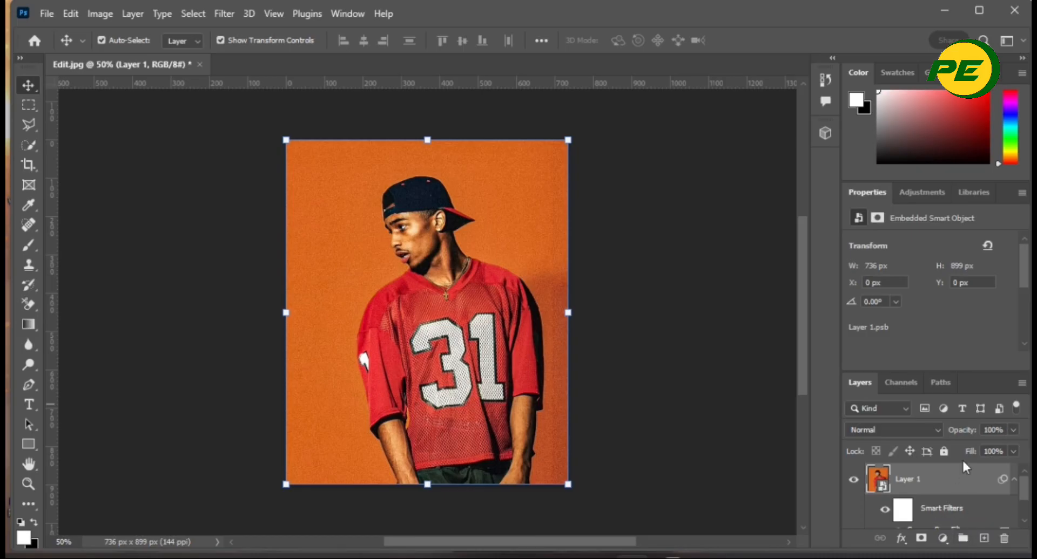
scroll(899, 510, down, 2)
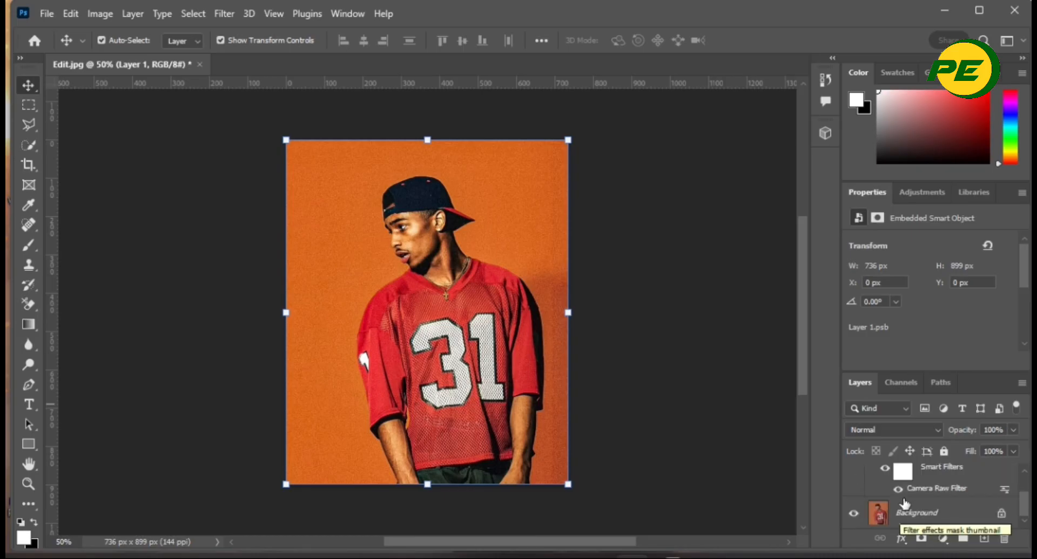
click(898, 490)
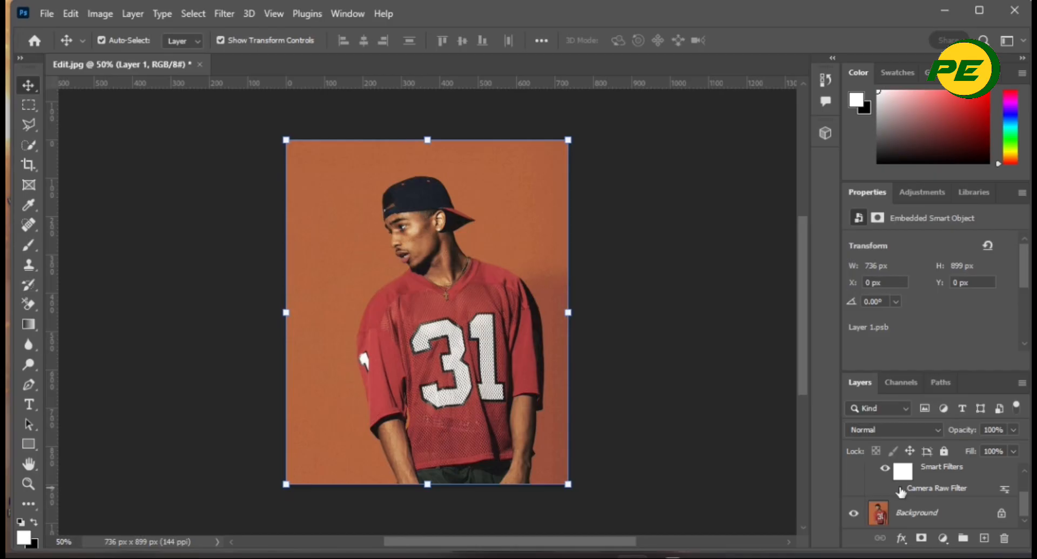
click(898, 490)
scroll(596, 474, up, 1)
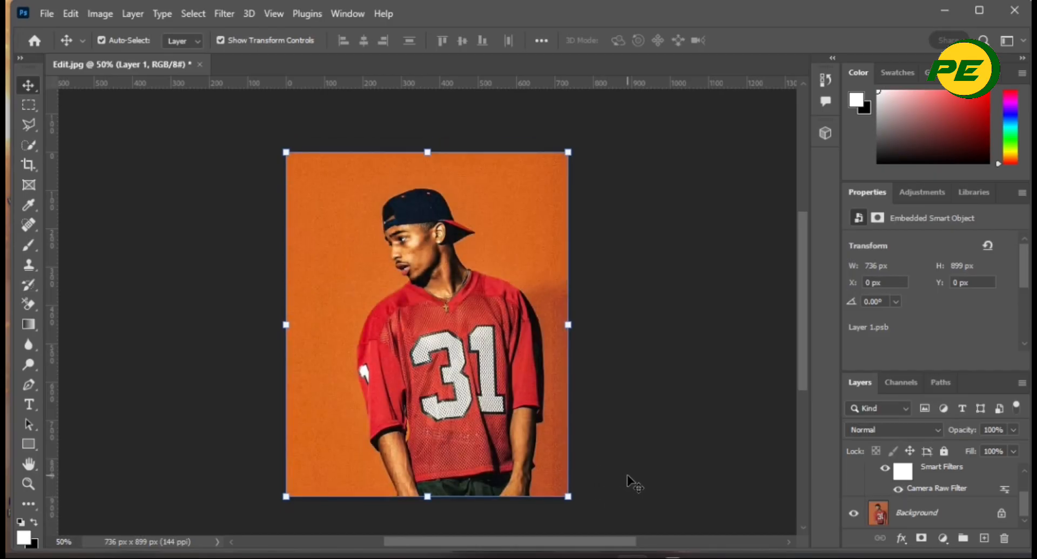